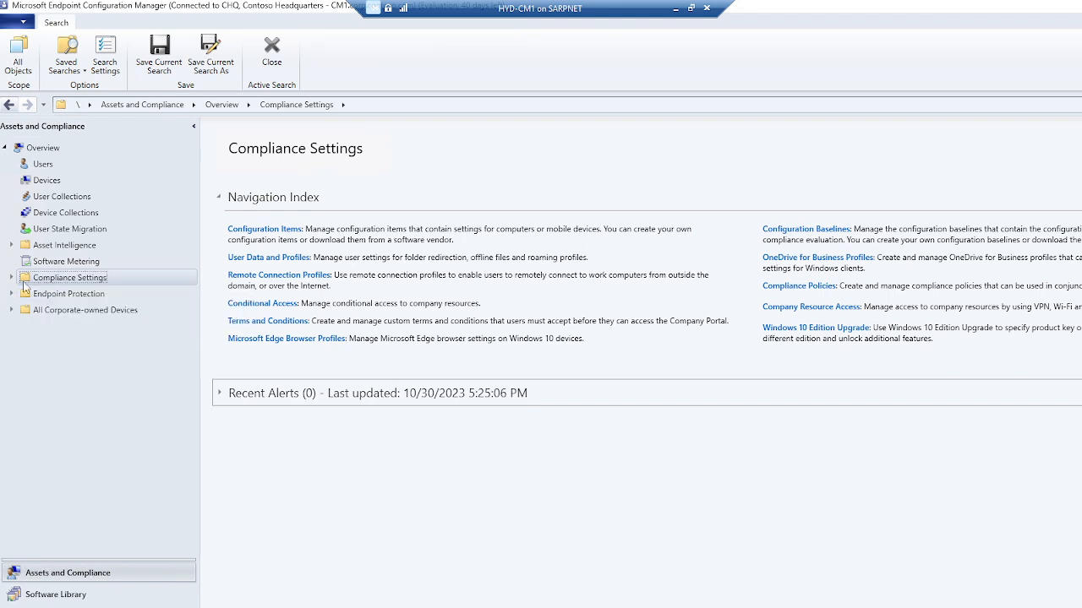
# Expand Compliance Settings and view its Configuration Items and Configuration Baselines lists.
pyautogui.click(13, 279)
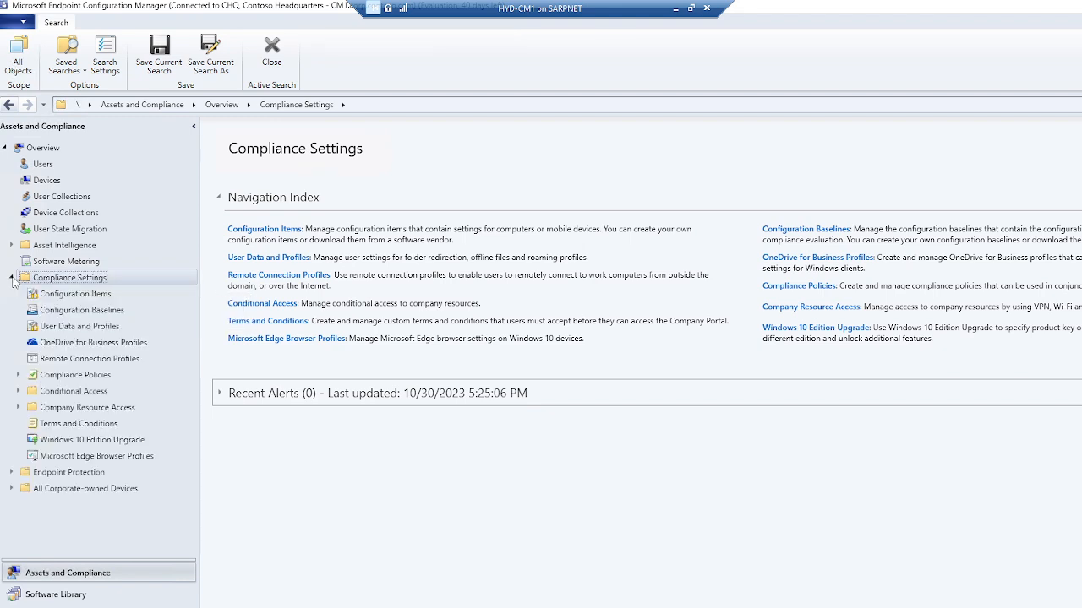
pyautogui.click(76, 296)
pyautogui.click(84, 311)
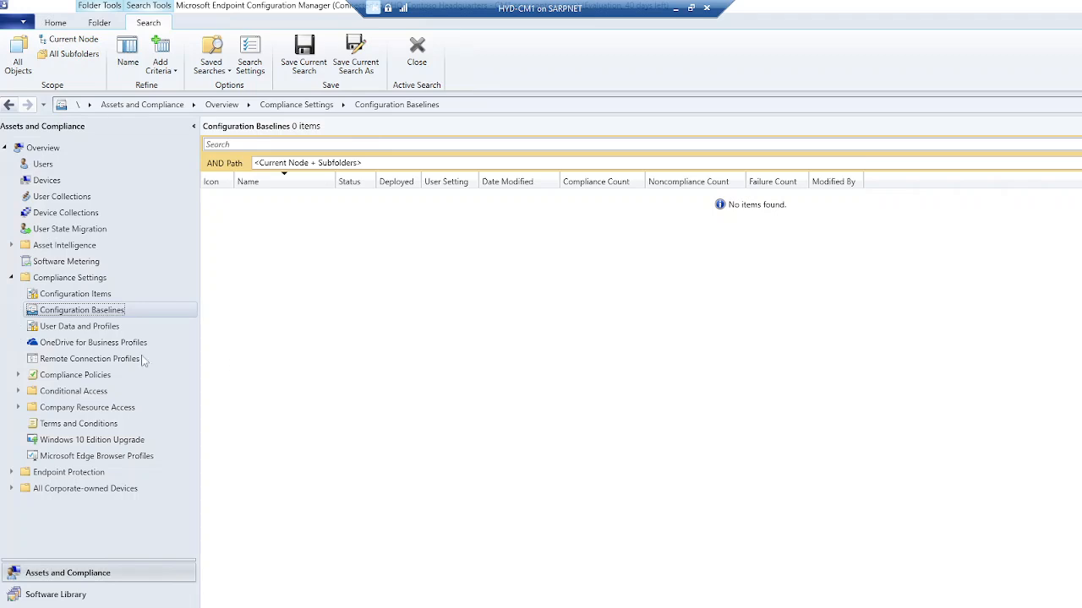
# Start a new Windows Desktops and Servers configuration item named "1.0 Internet EXP", supported on all Windows versions.
pyautogui.click(99, 295)
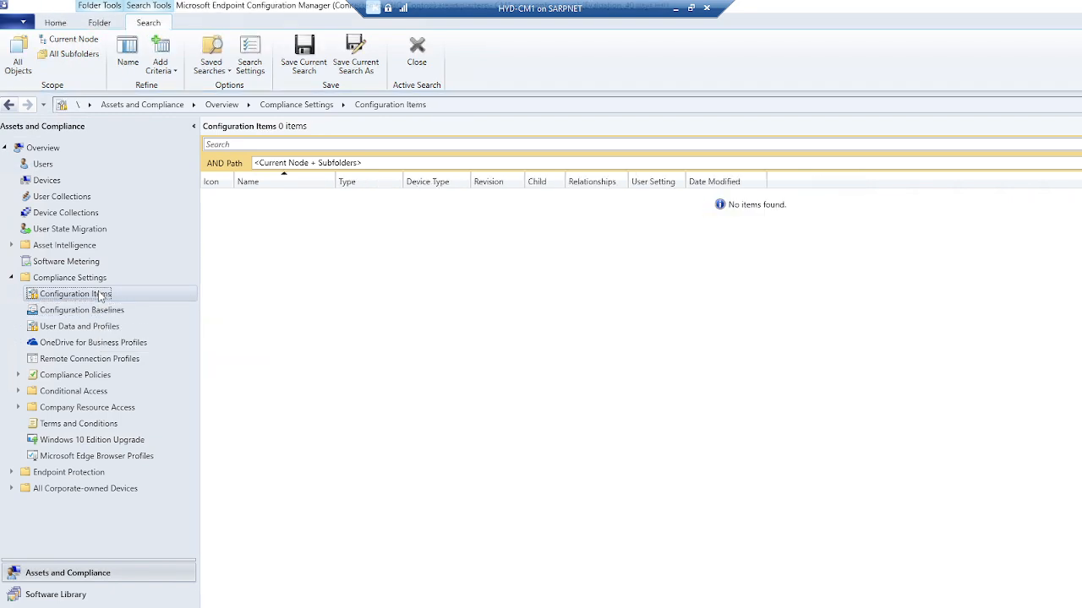
pyautogui.rightClick(99, 296)
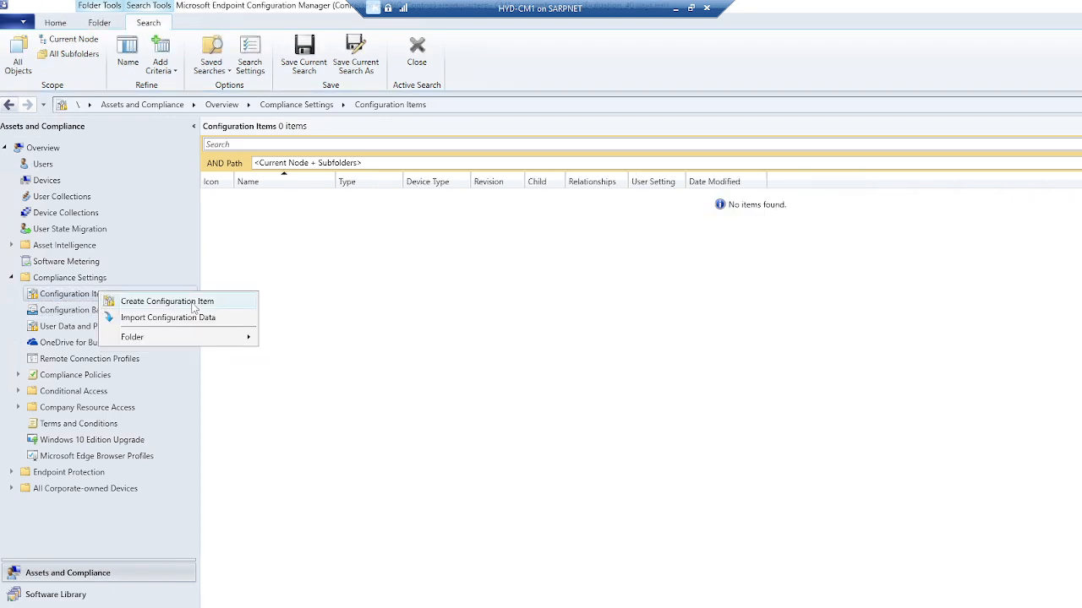
pyautogui.click(195, 306)
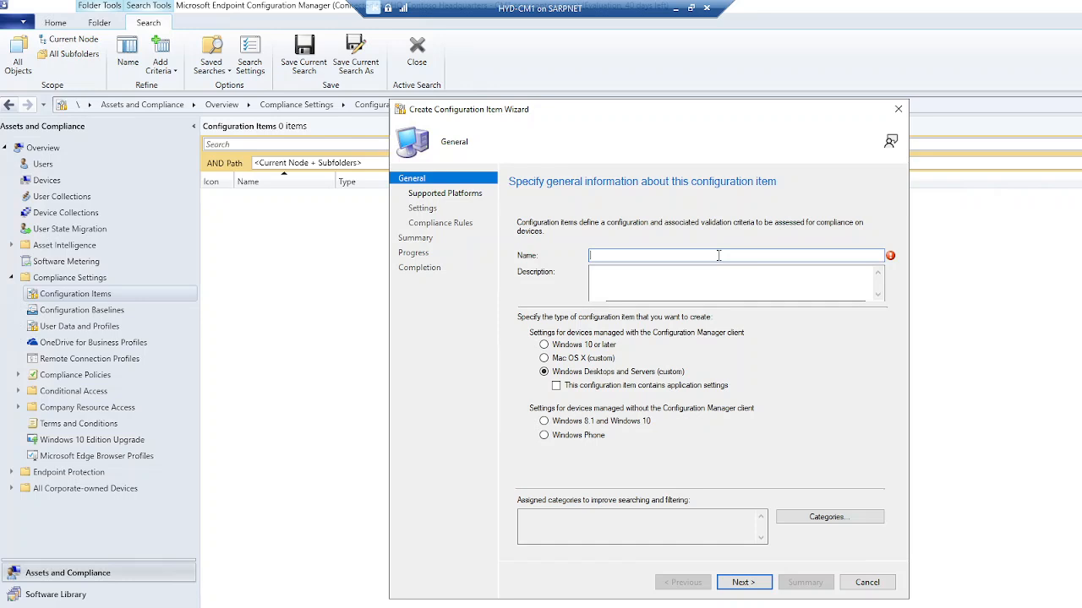
pyautogui.write('1.')
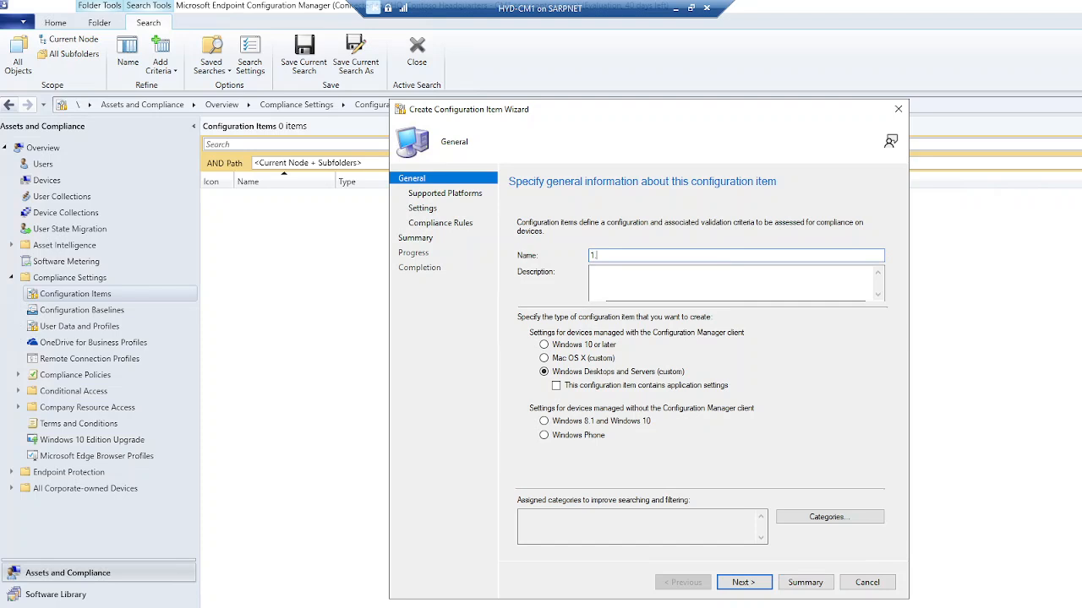
pyautogui.write('0 Internet EXP')
pyautogui.click(742, 587)
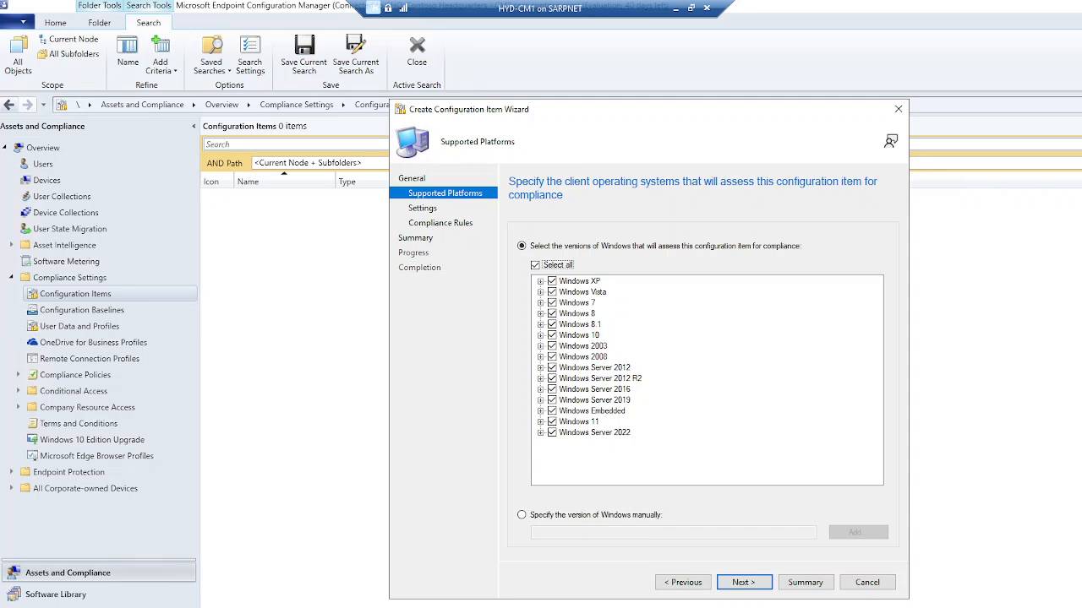
pyautogui.click(760, 584)
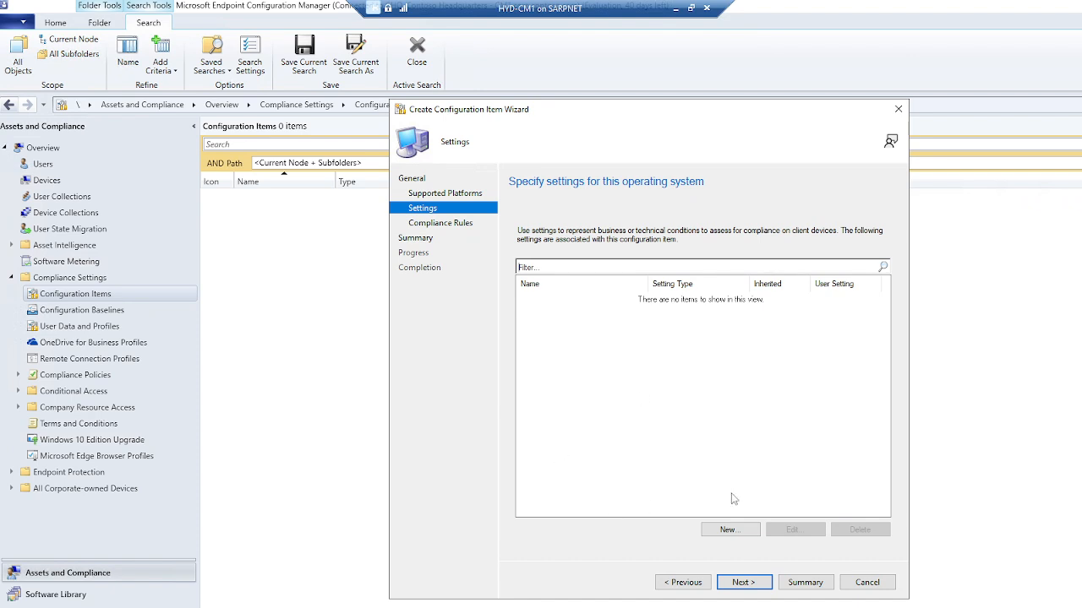
# Add a setting named "1.0 Internet Exp Settings" with setting type File system and type File.
pyautogui.click(748, 533)
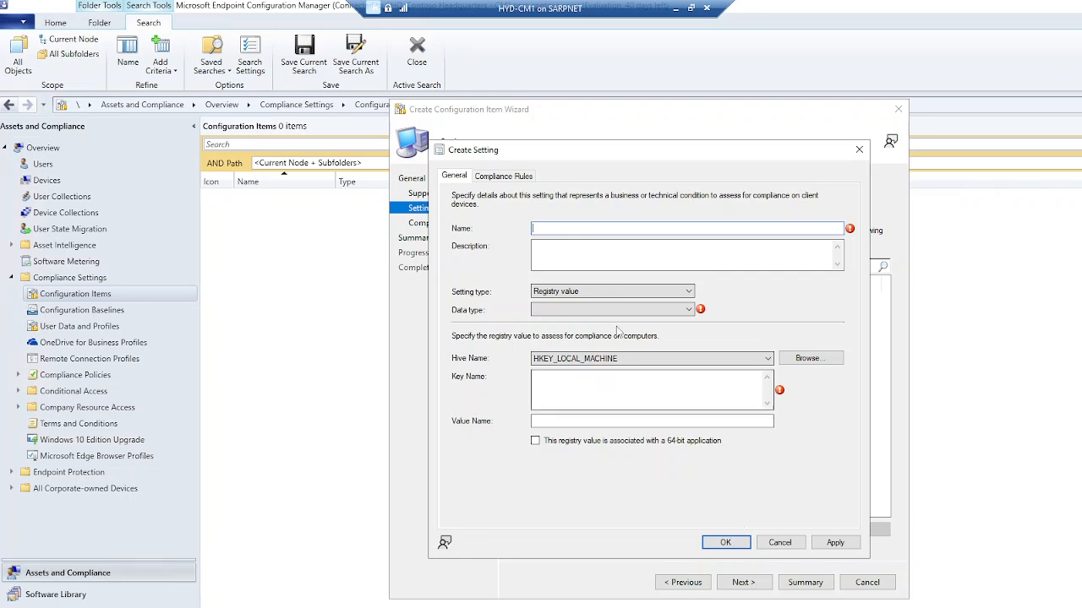
pyautogui.click(646, 292)
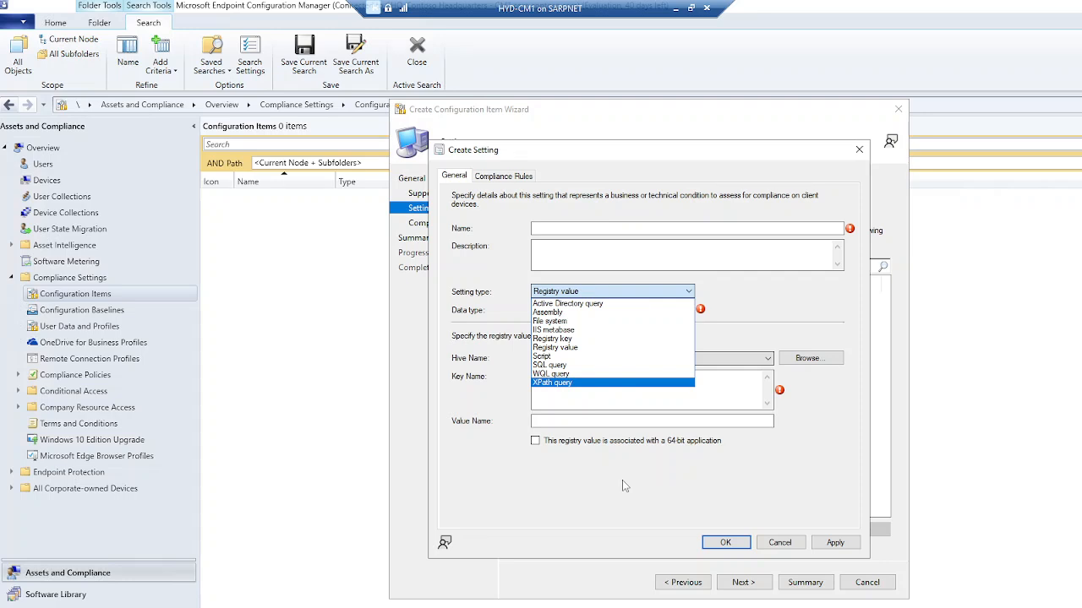
pyautogui.click(688, 229)
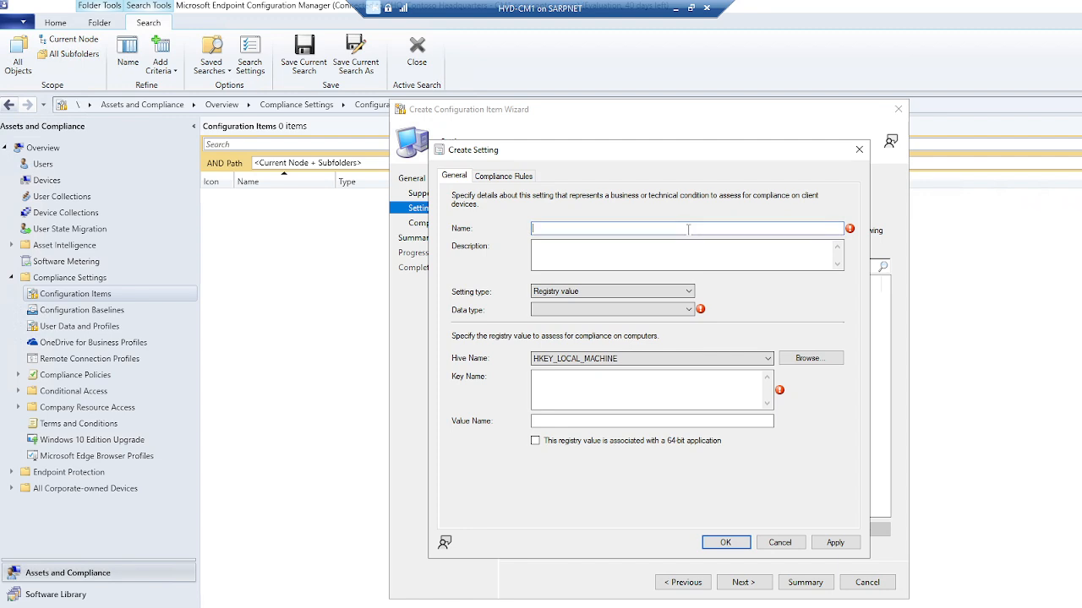
pyautogui.write('1.0 Internet EX')
pyautogui.press('BackSpace')
pyautogui.write('xp Settings')
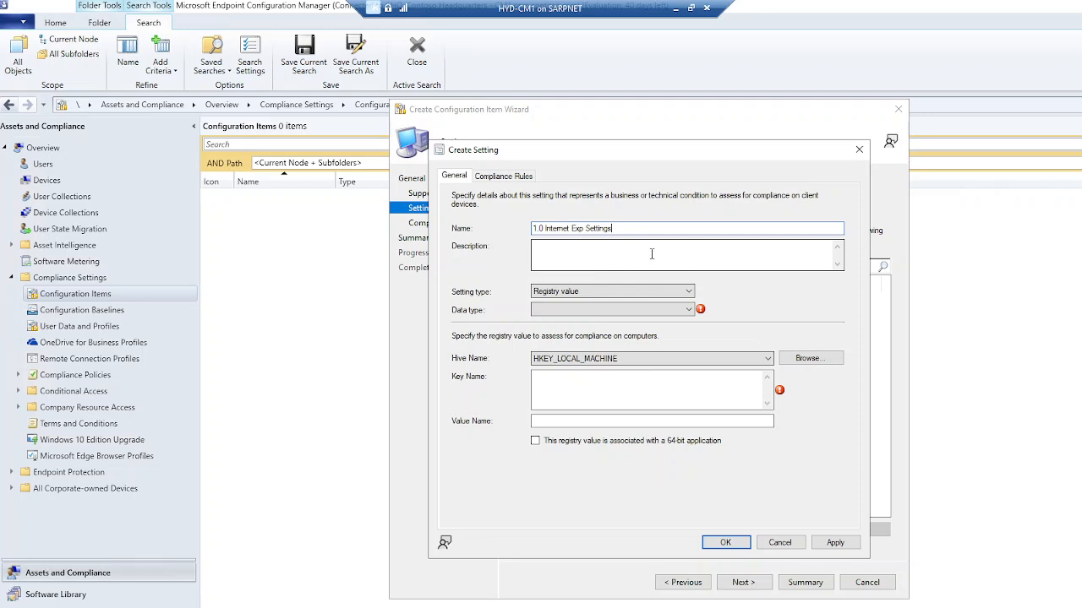
pyautogui.click(676, 294)
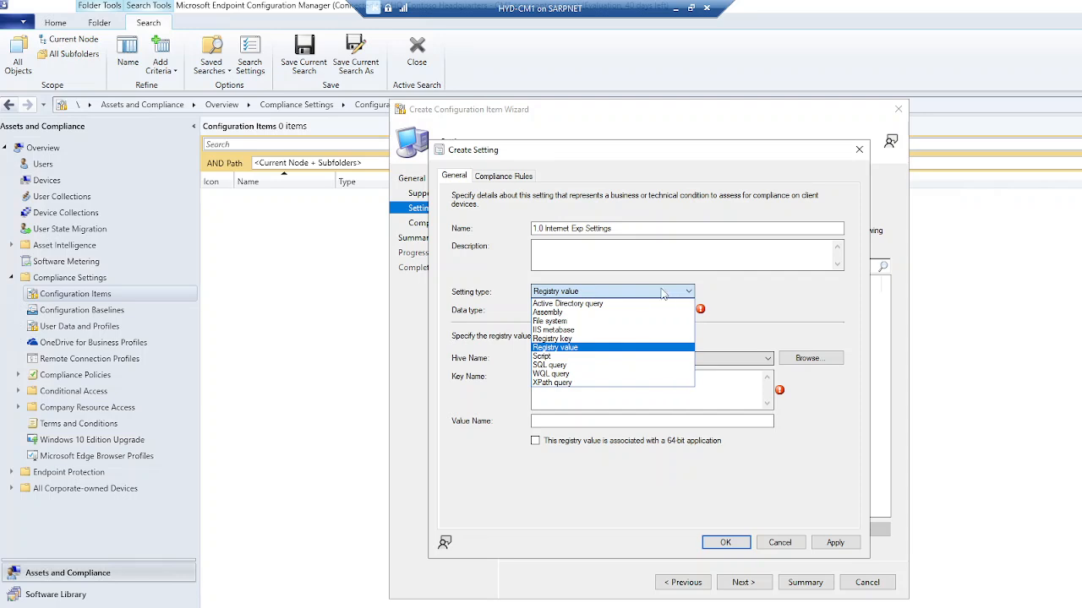
pyautogui.click(585, 324)
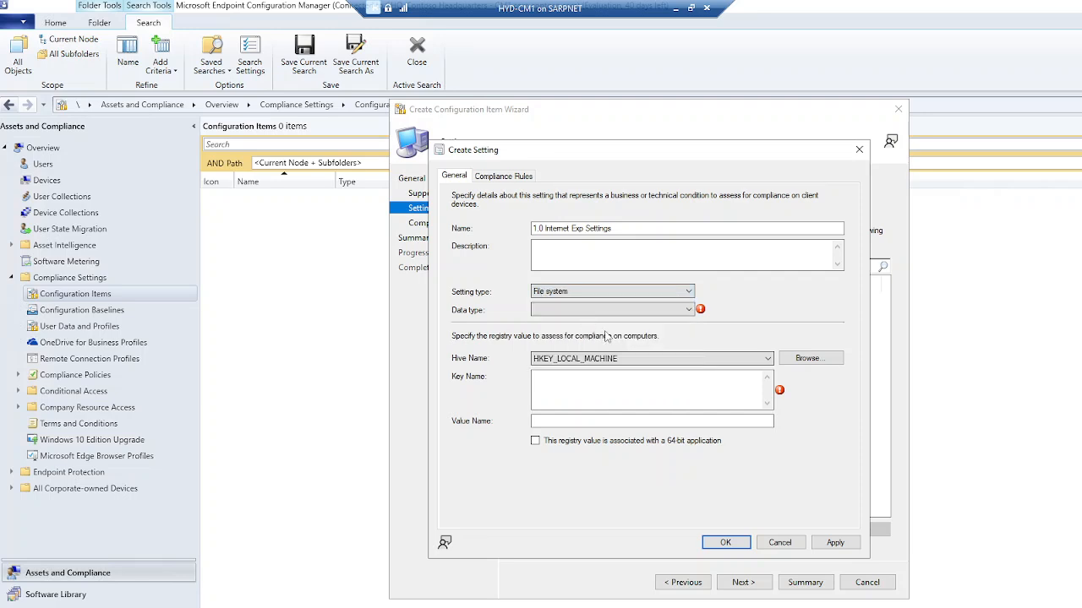
pyautogui.click(748, 363)
pyautogui.click(748, 363)
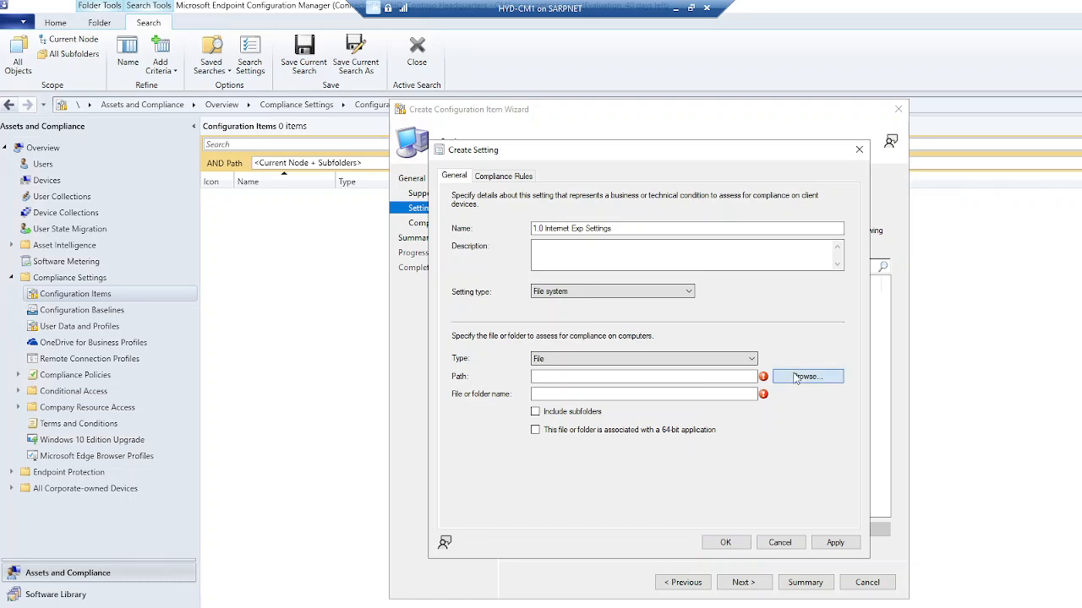
# Browse the C: drive to Program Files (x86)\Internet Explorer and choose iexplore.exe as the file to assess.
pyautogui.click(795, 378)
pyautogui.click(410, 200)
pyautogui.click(422, 211)
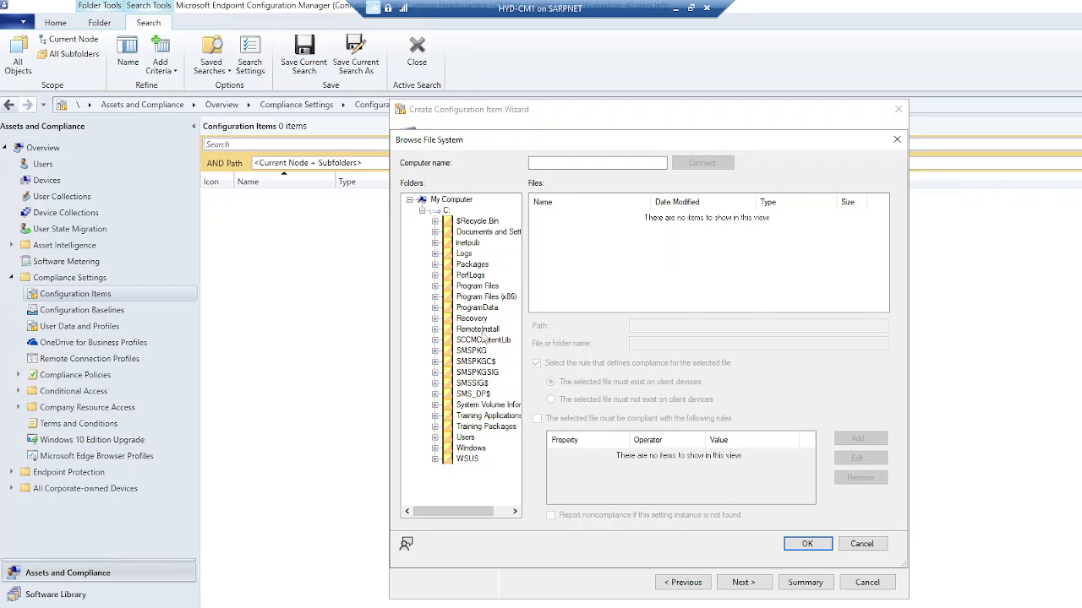
pyautogui.click(434, 297)
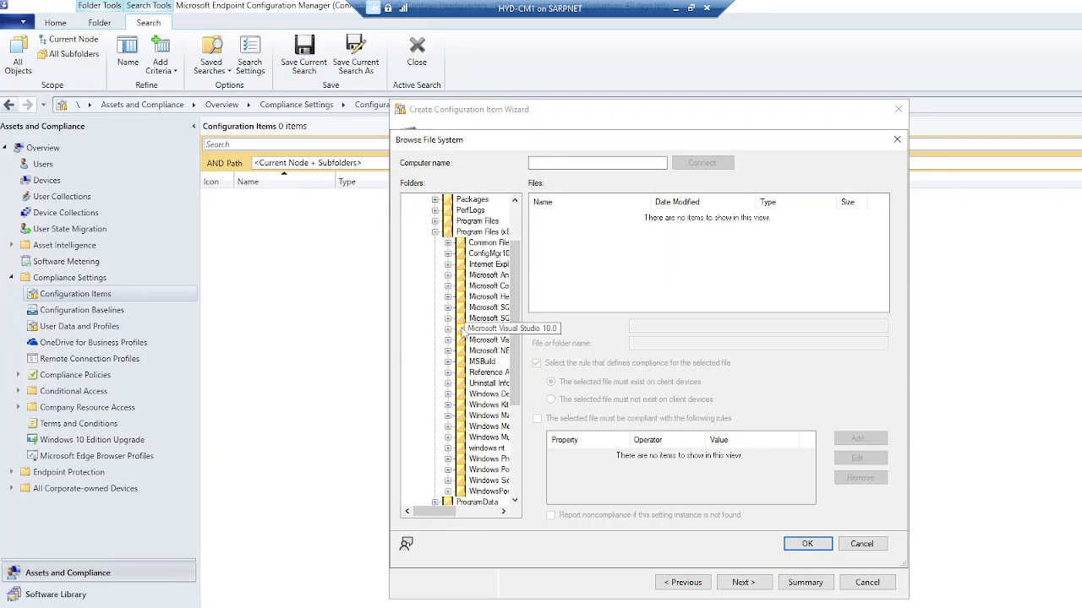
pyautogui.click(448, 265)
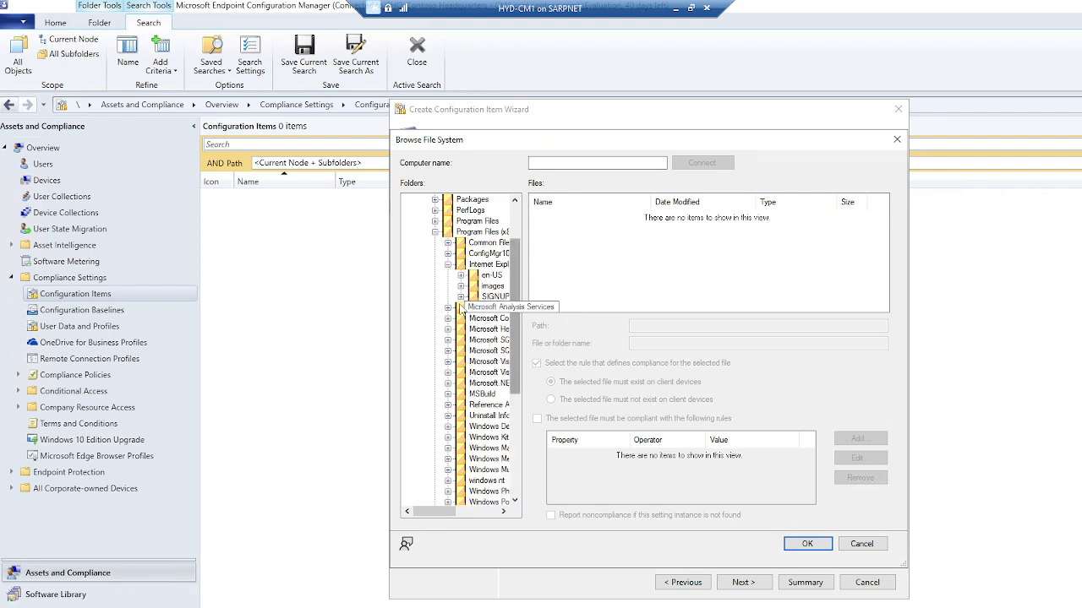
pyautogui.moveTo(390, 304); pyautogui.dragTo(293, 302)
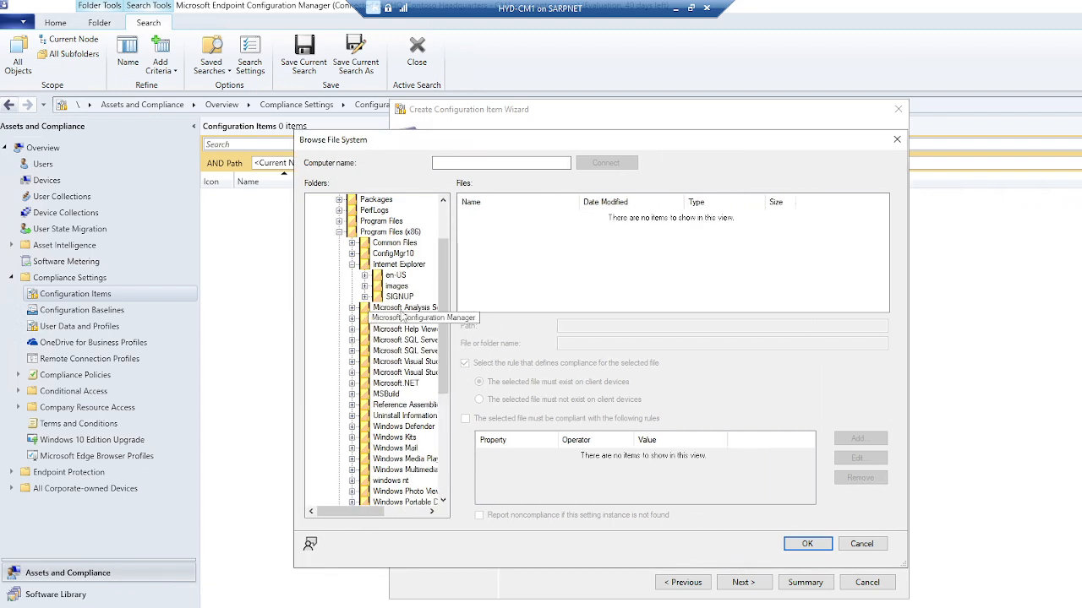
pyautogui.click(397, 265)
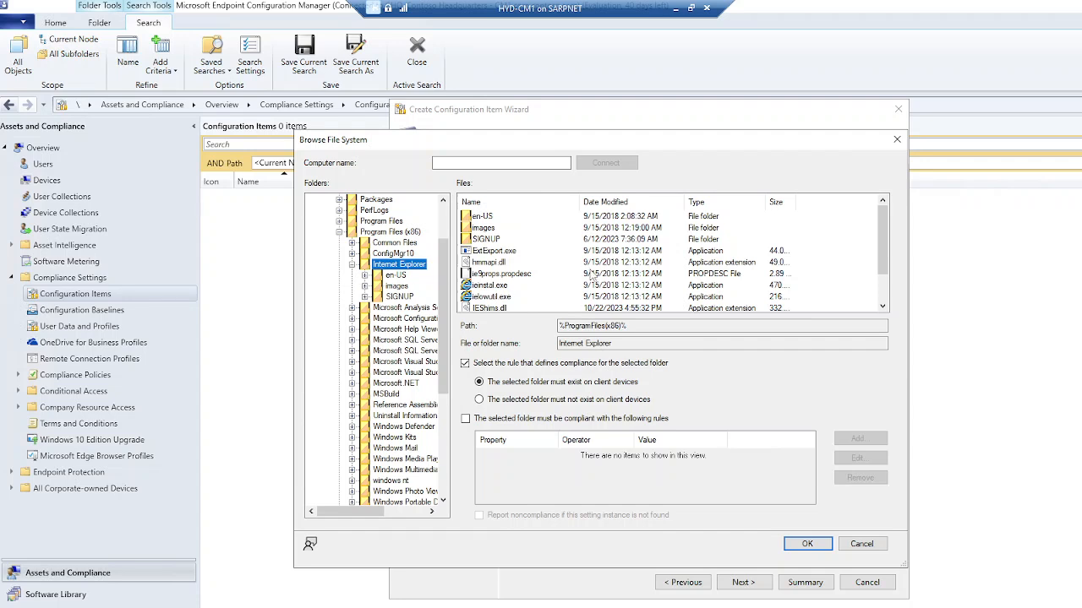
pyautogui.scroll(-1, 573, 273)
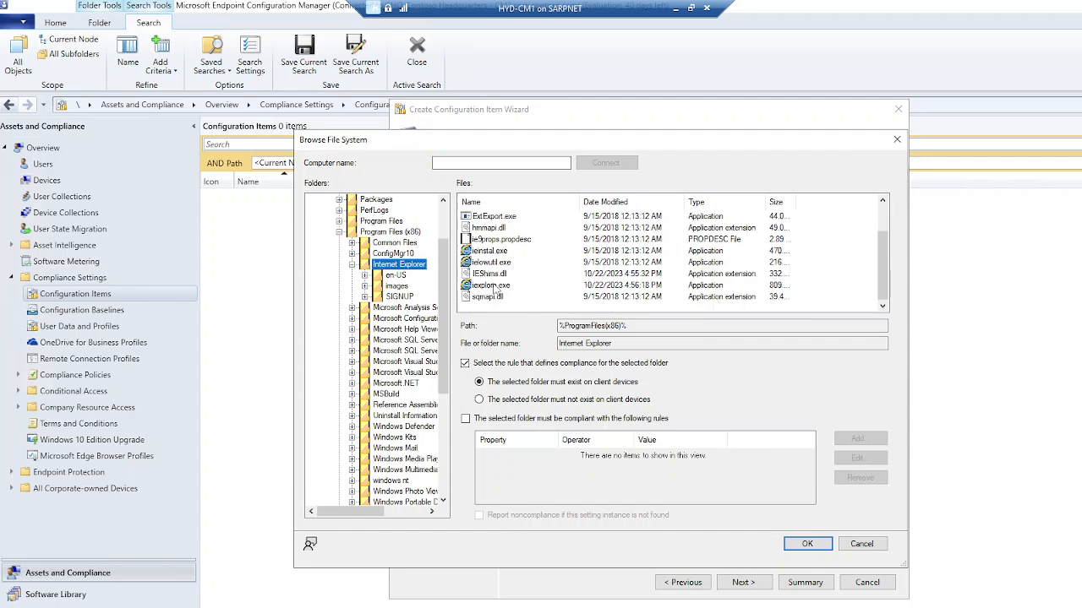
pyautogui.click(518, 288)
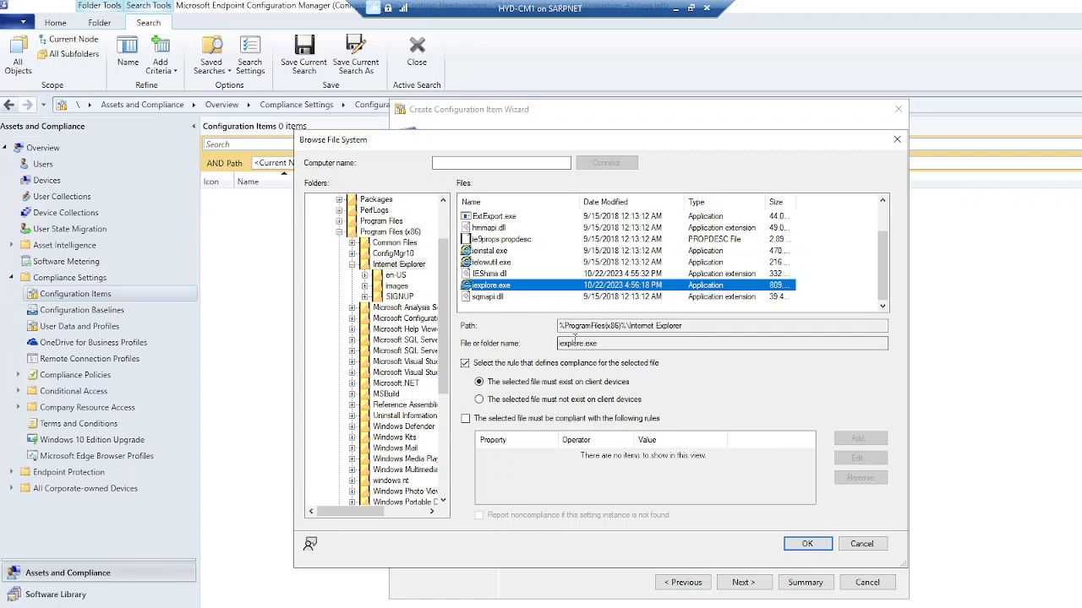
# Add a compliance rule requiring the iexplore.exe file version to be greater than or equal to 11.00.17763.1.
pyautogui.click(470, 421)
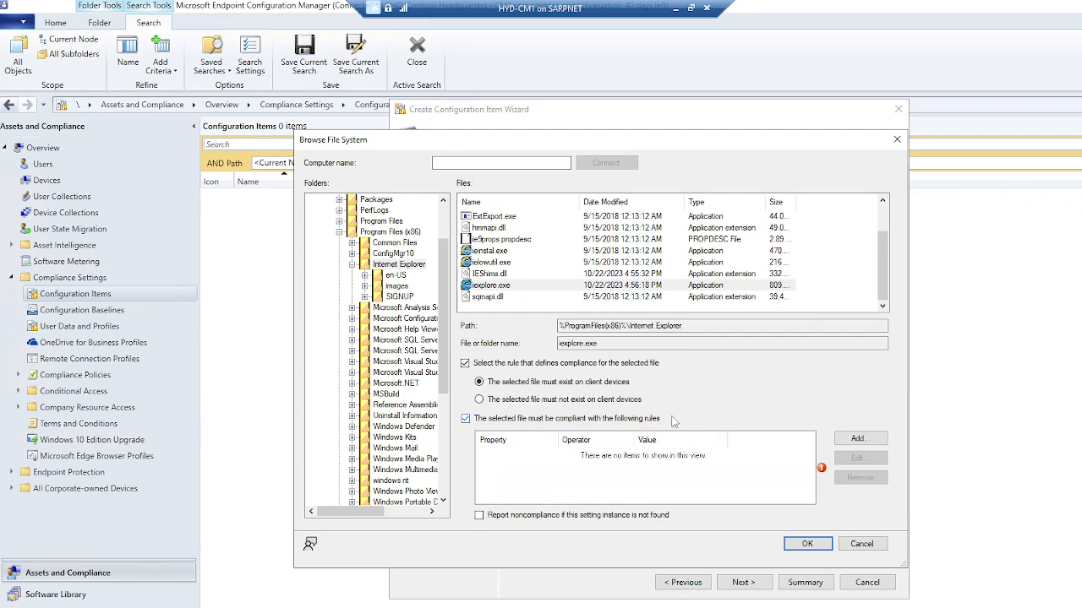
pyautogui.click(880, 441)
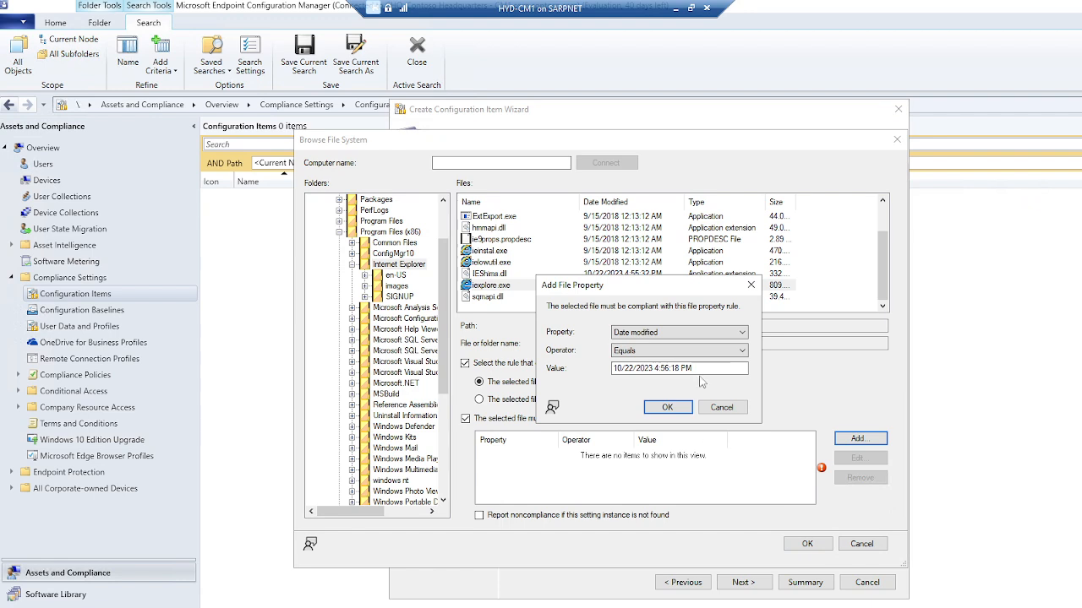
pyautogui.click(701, 335)
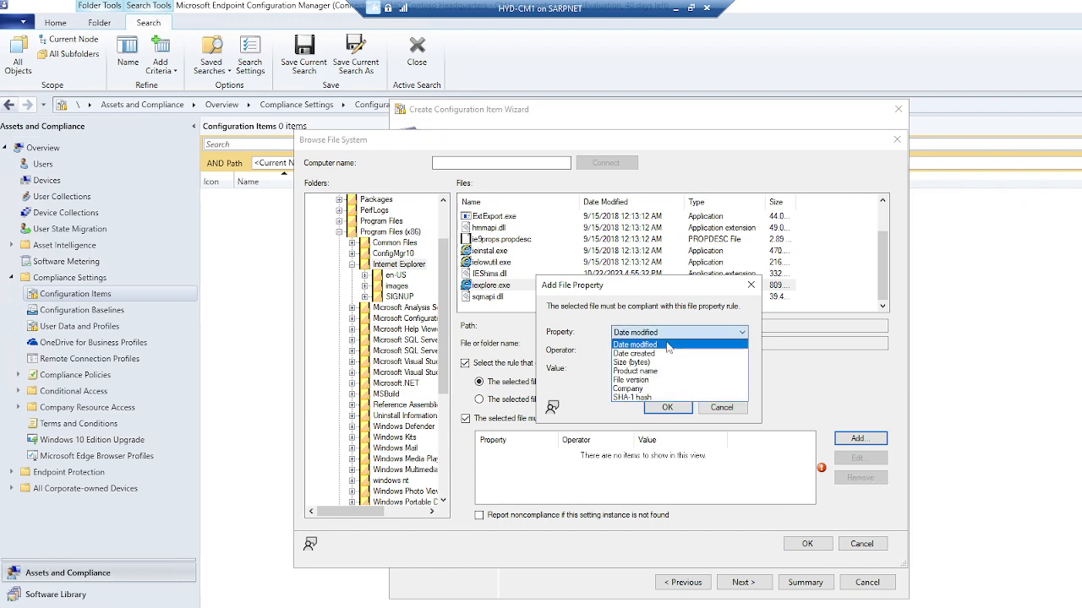
pyautogui.click(653, 382)
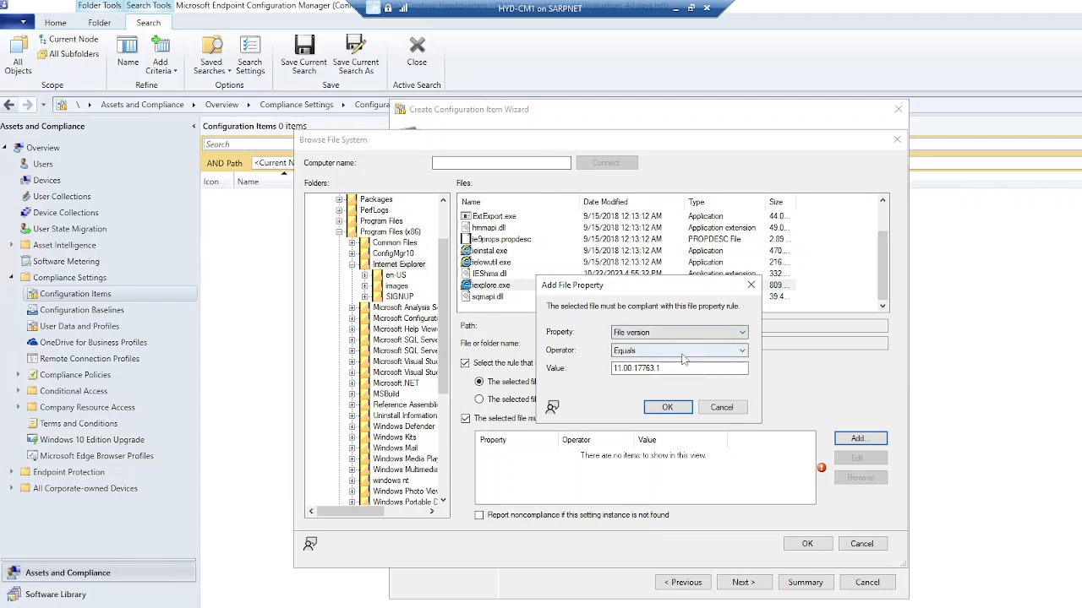
pyautogui.click(681, 350)
pyautogui.click(666, 407)
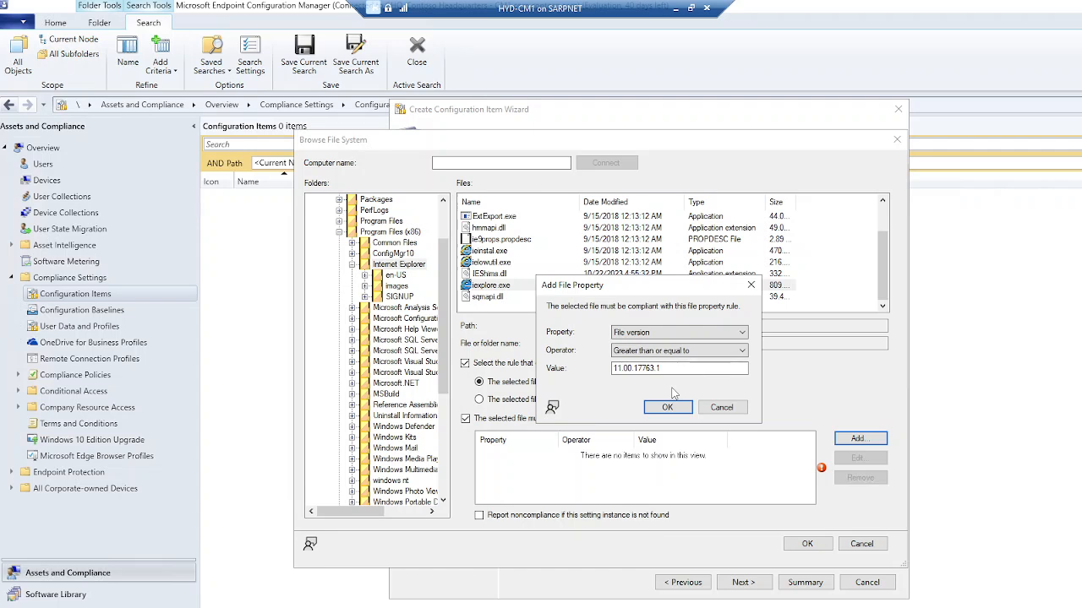
pyautogui.doubleClick(685, 370)
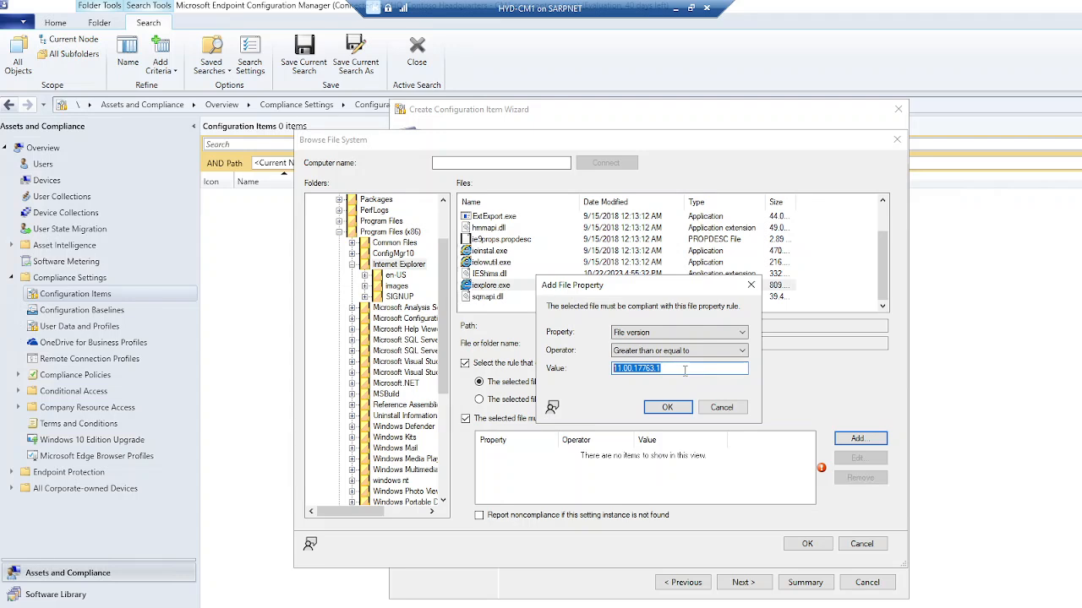
pyautogui.click(685, 370)
pyautogui.click(667, 408)
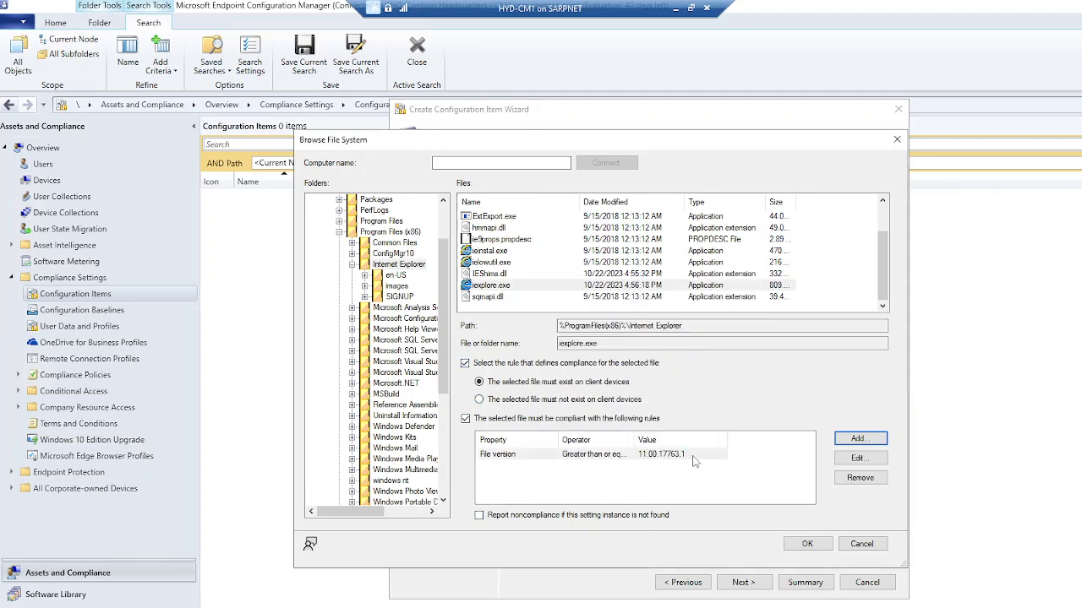
pyautogui.click(694, 456)
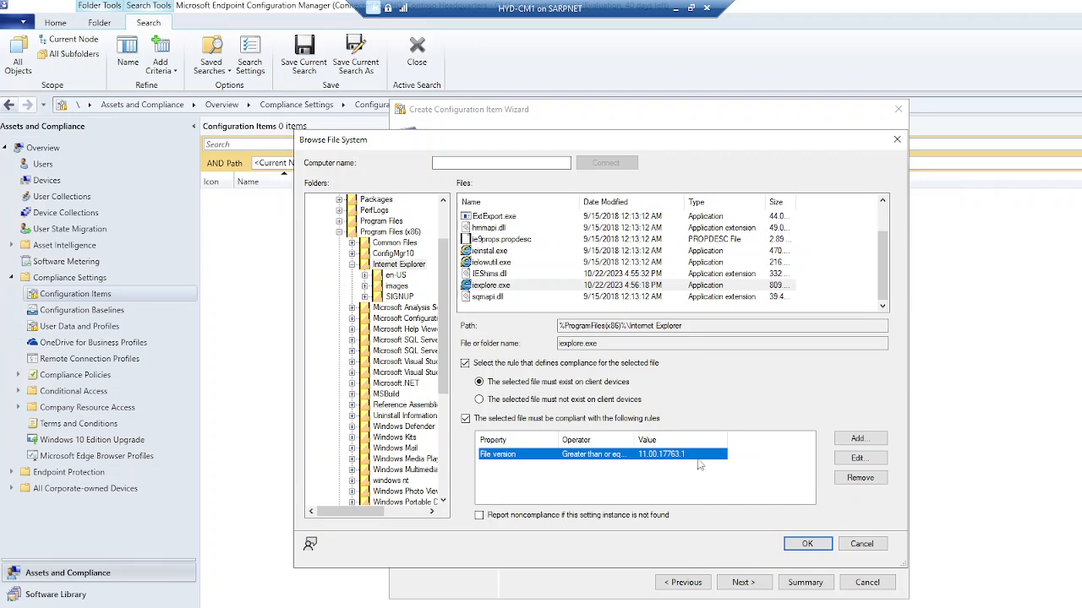
# Accept the file selection, save the new setting, and complete the configuration item wizard with the remaining defaults.
pyautogui.click(807, 544)
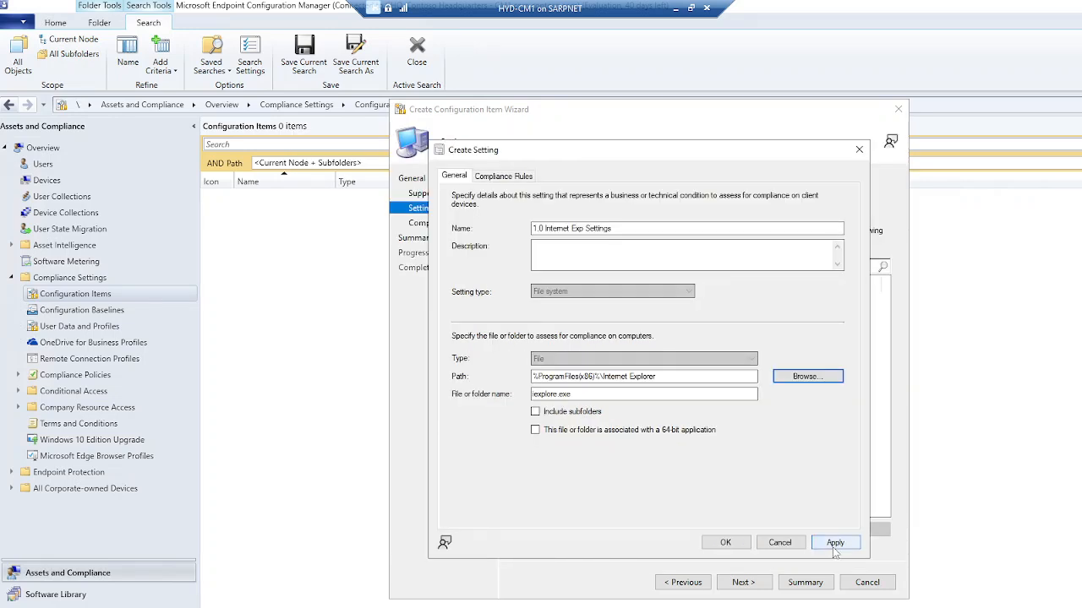
pyautogui.click(835, 543)
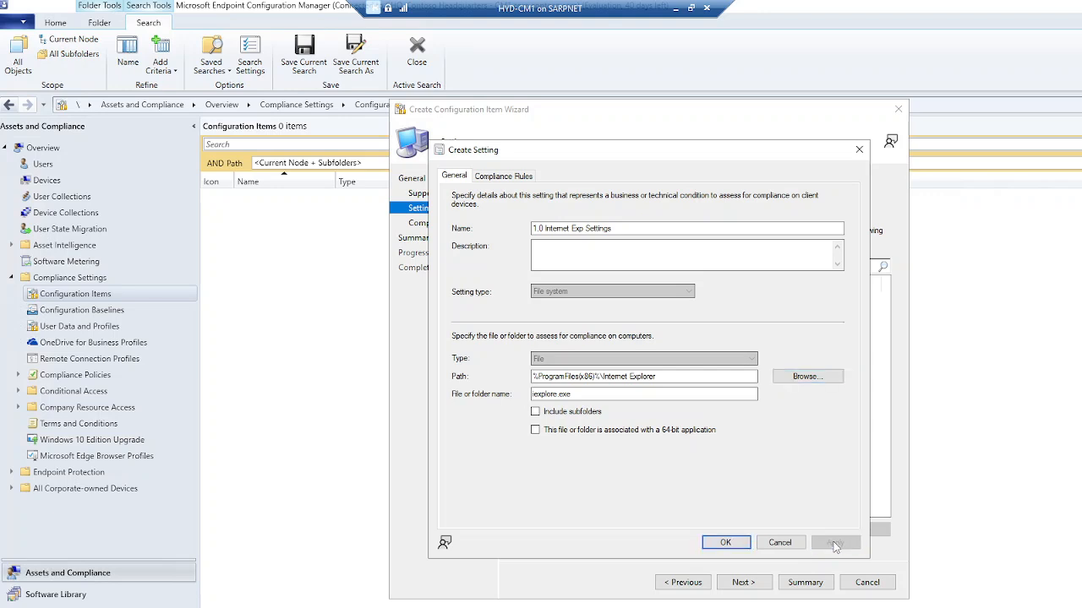
pyautogui.click(725, 542)
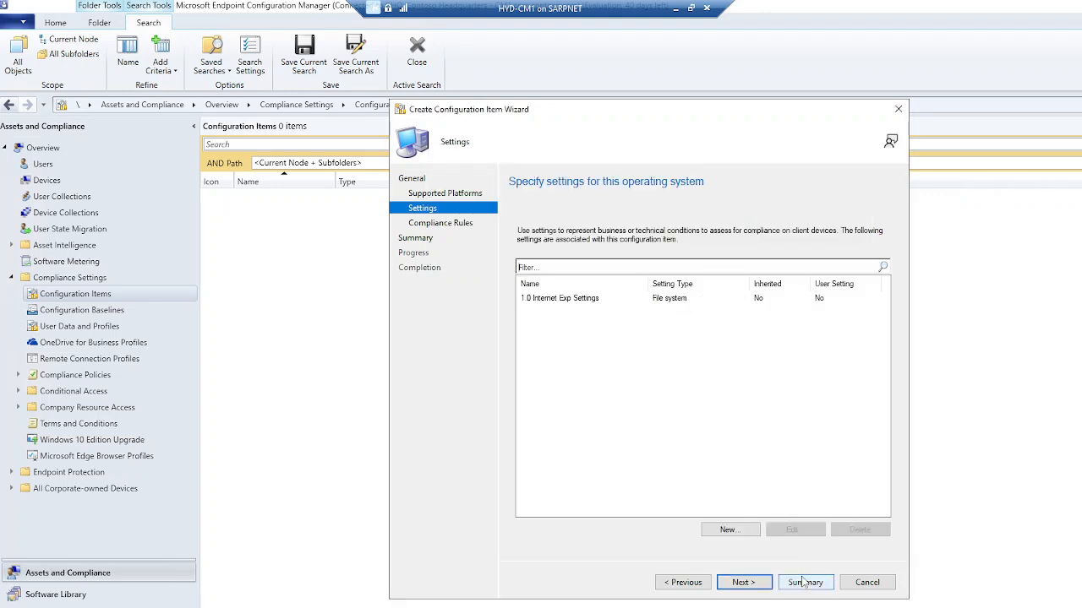
pyautogui.click(758, 582)
pyautogui.click(758, 583)
pyautogui.click(756, 585)
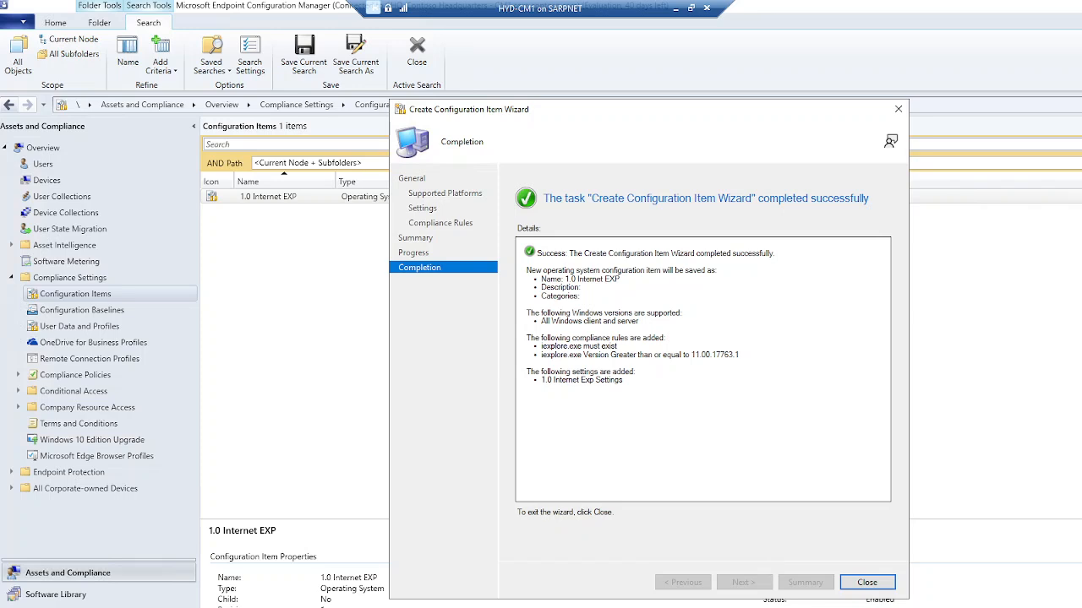
pyautogui.click(842, 585)
# Review the supported platforms, settings, compliance rules, relationships and security in the properties of the 1.0 Internet EXP configuration item.
pyautogui.click(314, 197)
pyautogui.rightClick(314, 196)
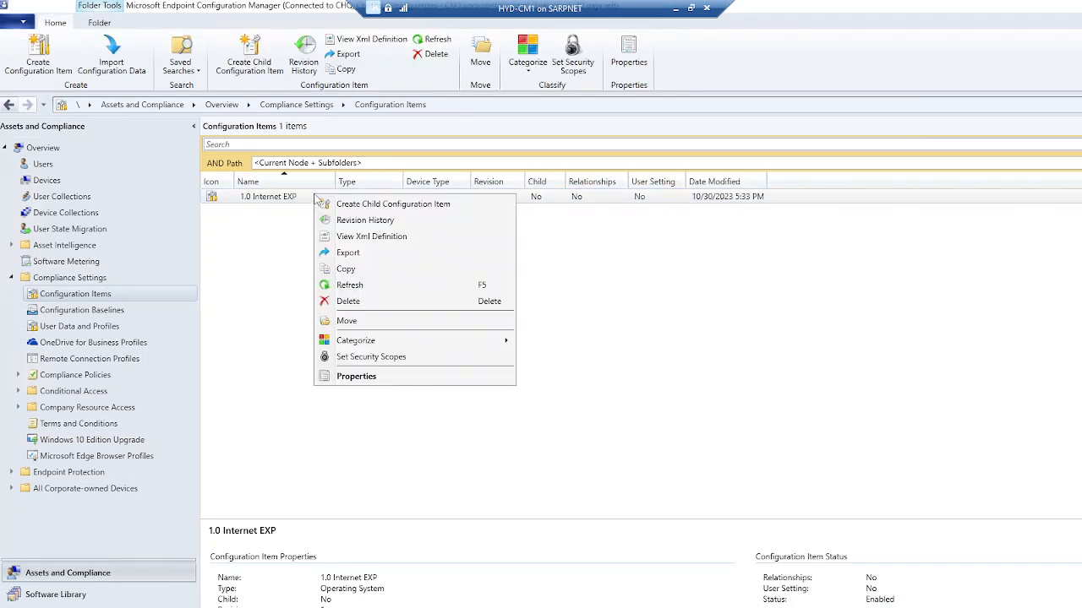
pyautogui.click(360, 378)
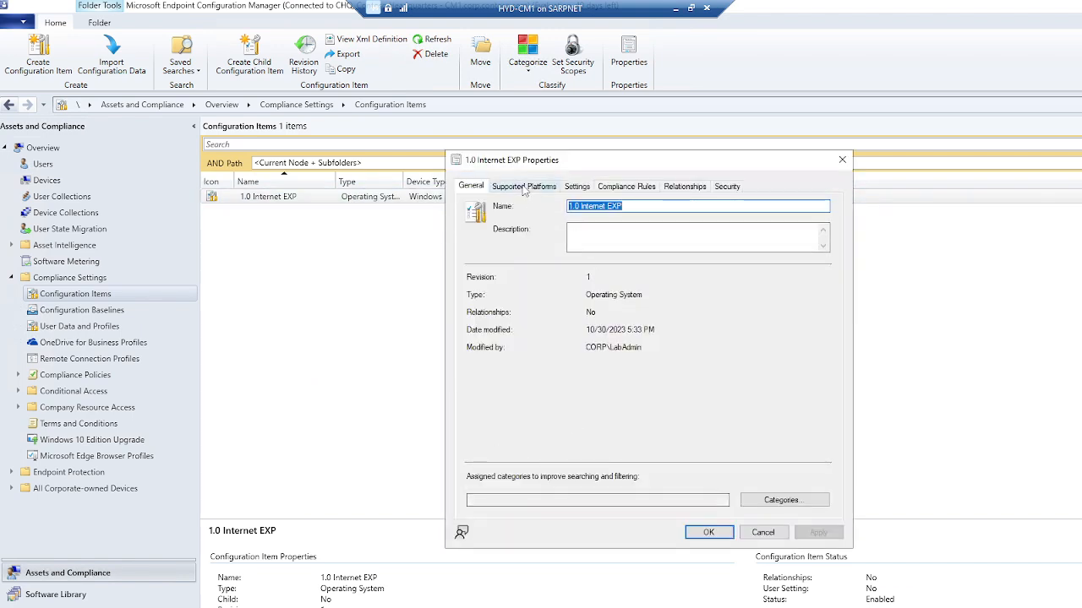
pyautogui.click(524, 188)
pyautogui.click(578, 188)
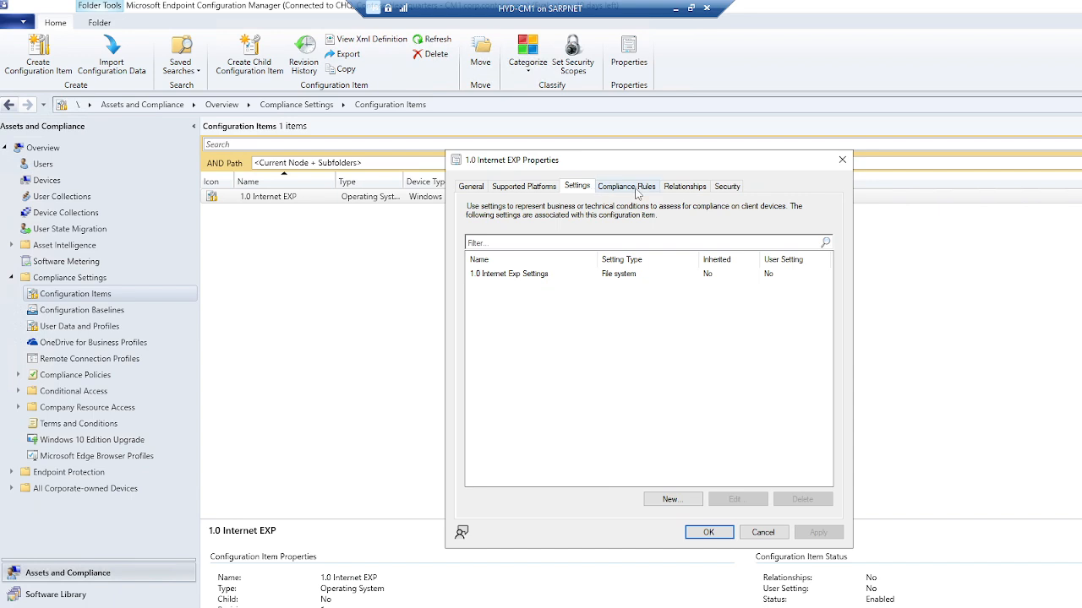
pyautogui.click(638, 189)
pyautogui.click(669, 189)
pyautogui.click(717, 189)
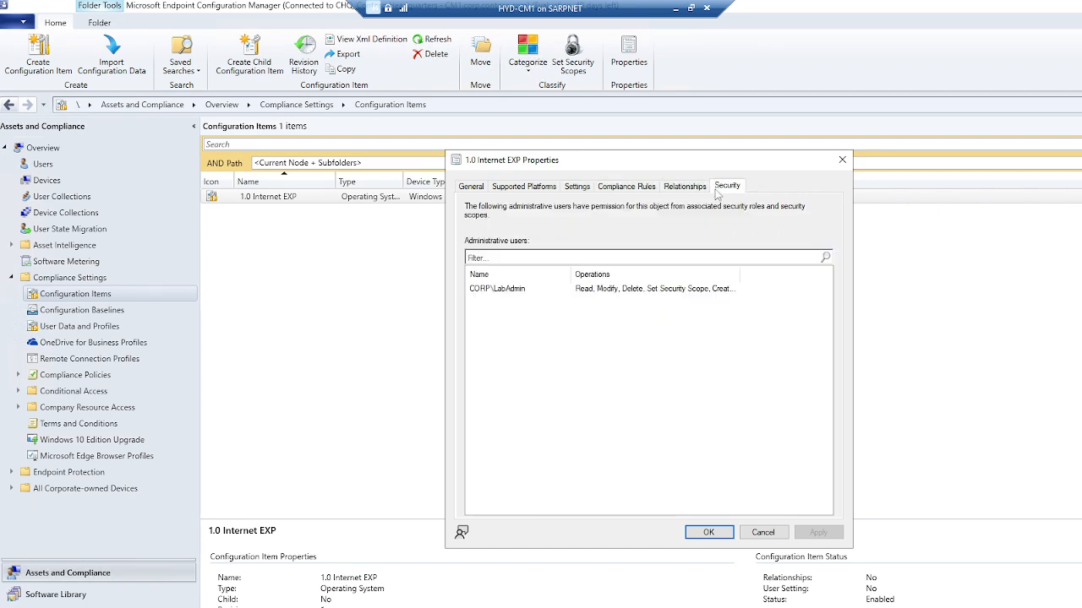
pyautogui.click(760, 532)
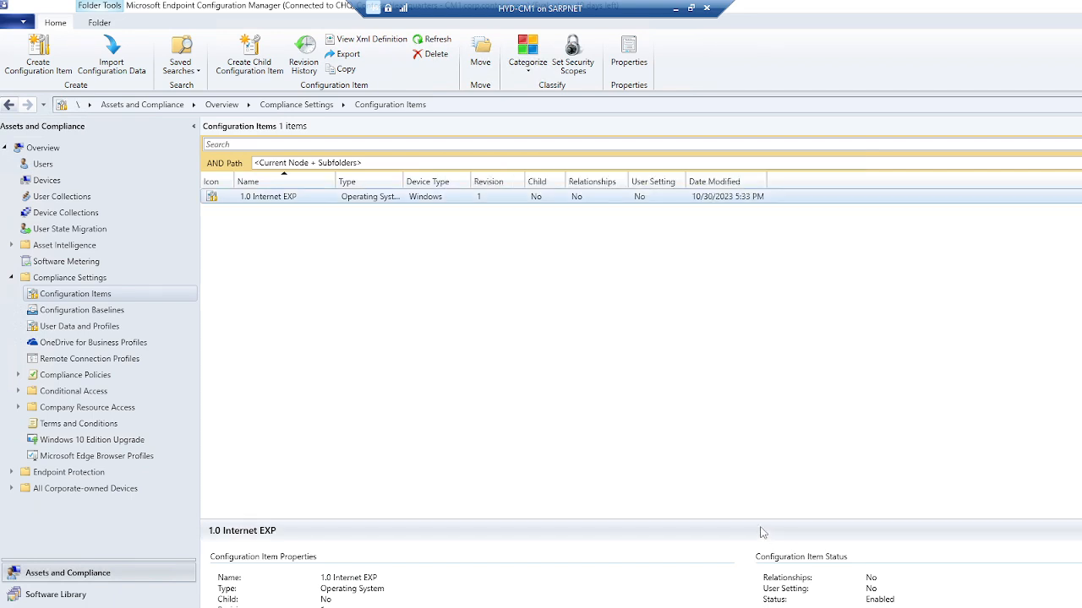
# Start a new configuration baseline and name it "1.0 Internet Exp Baseline".
pyautogui.rightClick(84, 313)
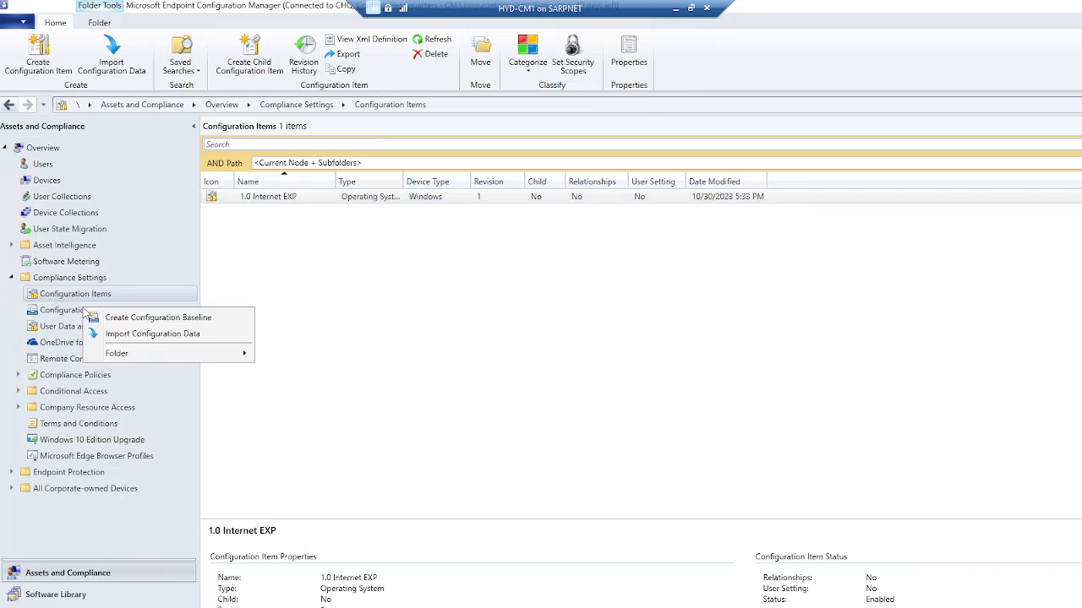
pyautogui.click(135, 319)
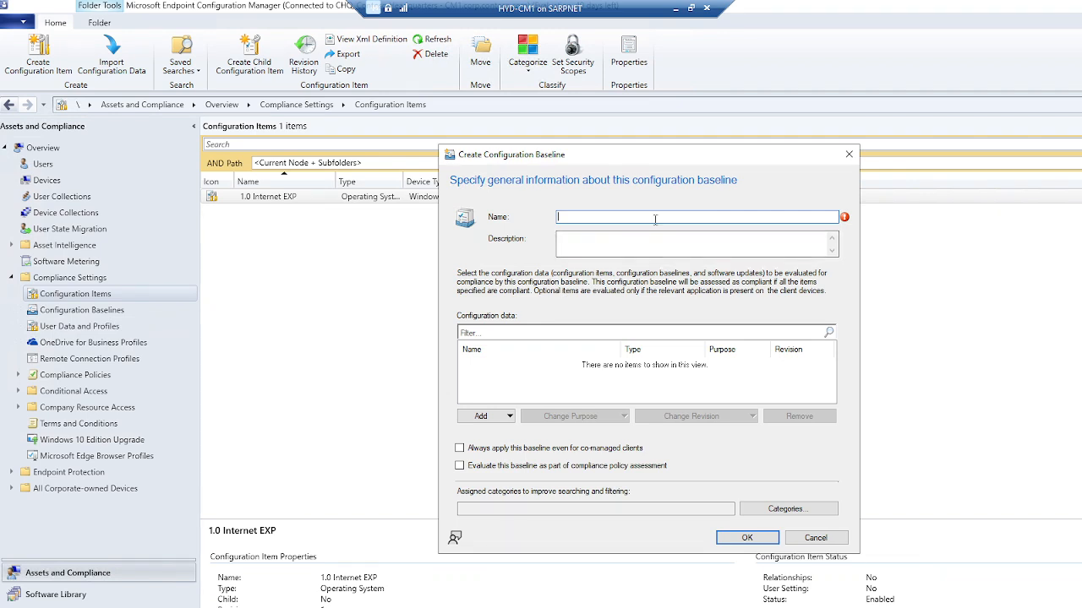
pyautogui.write('1.0 Internet Exp Baseline')
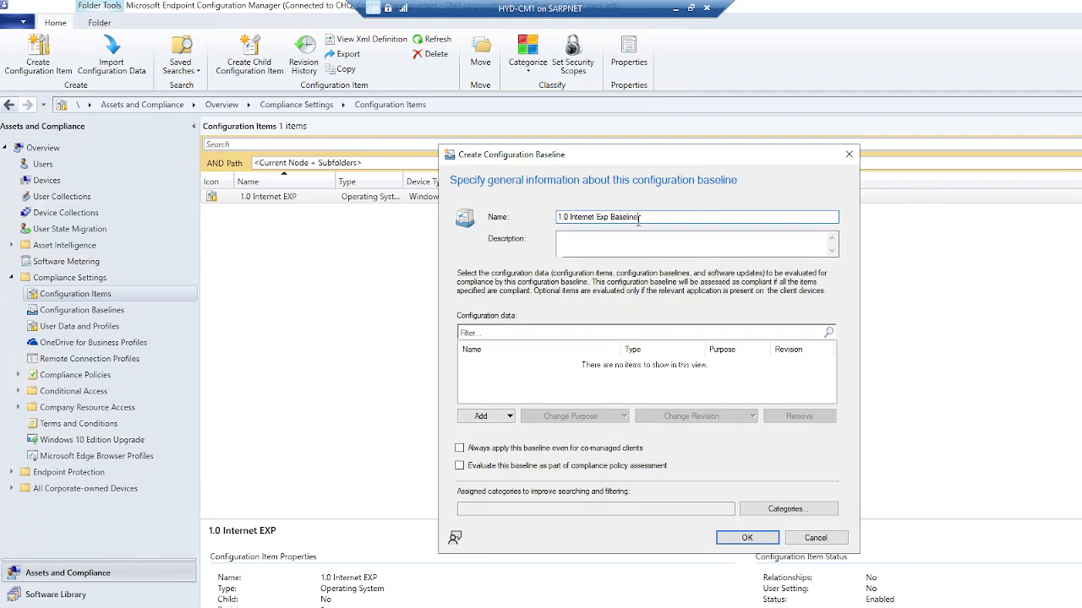
# Add the 1.0 Internet EXP configuration item to the baseline's configuration data and save the baseline.
pyautogui.click(504, 419)
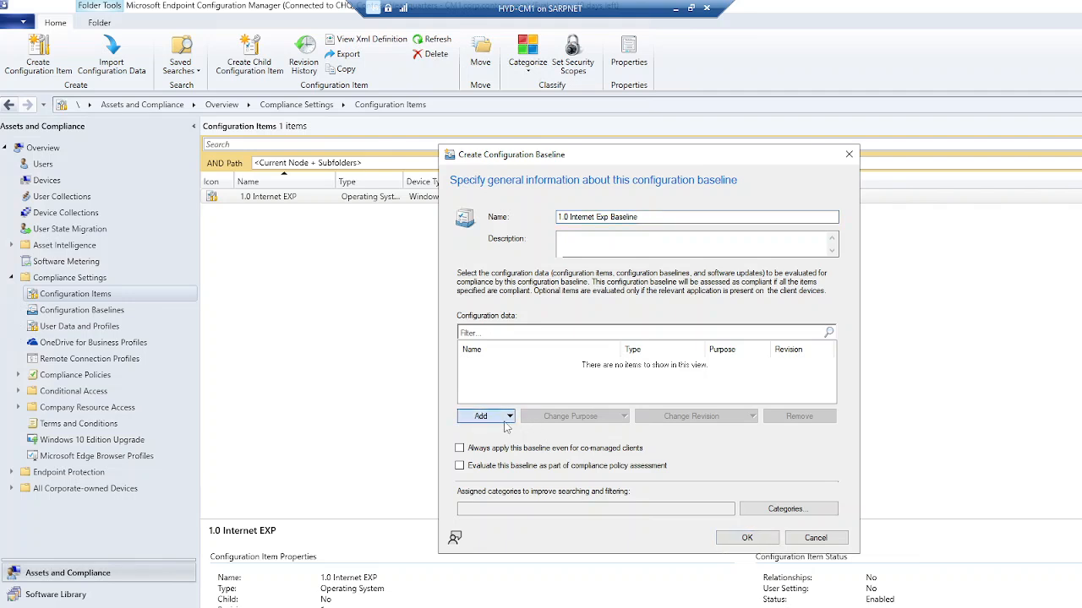
pyautogui.click(505, 421)
pyautogui.click(506, 433)
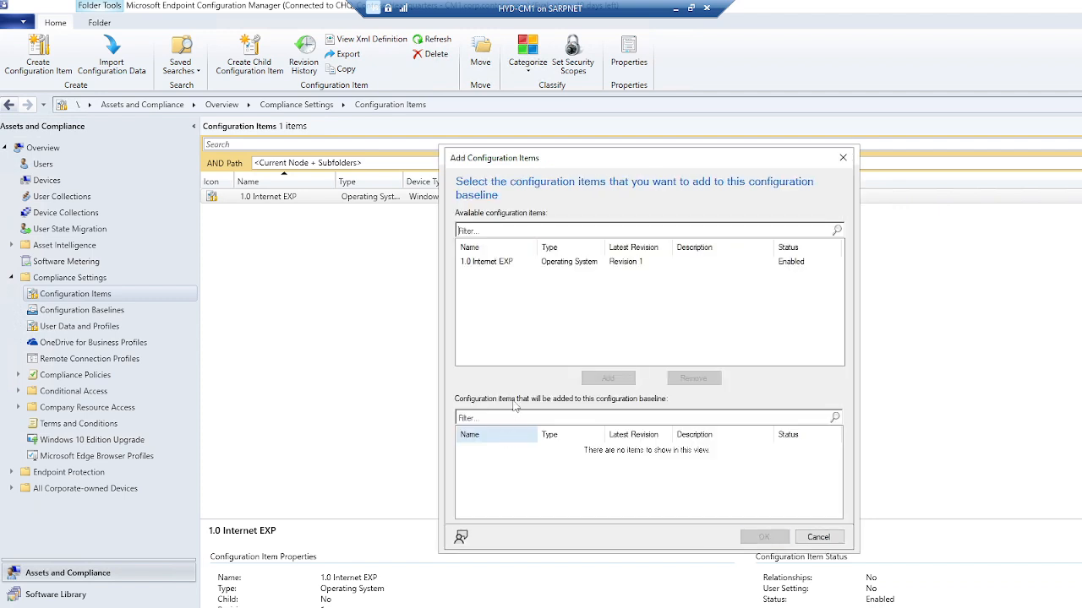
pyautogui.click(539, 265)
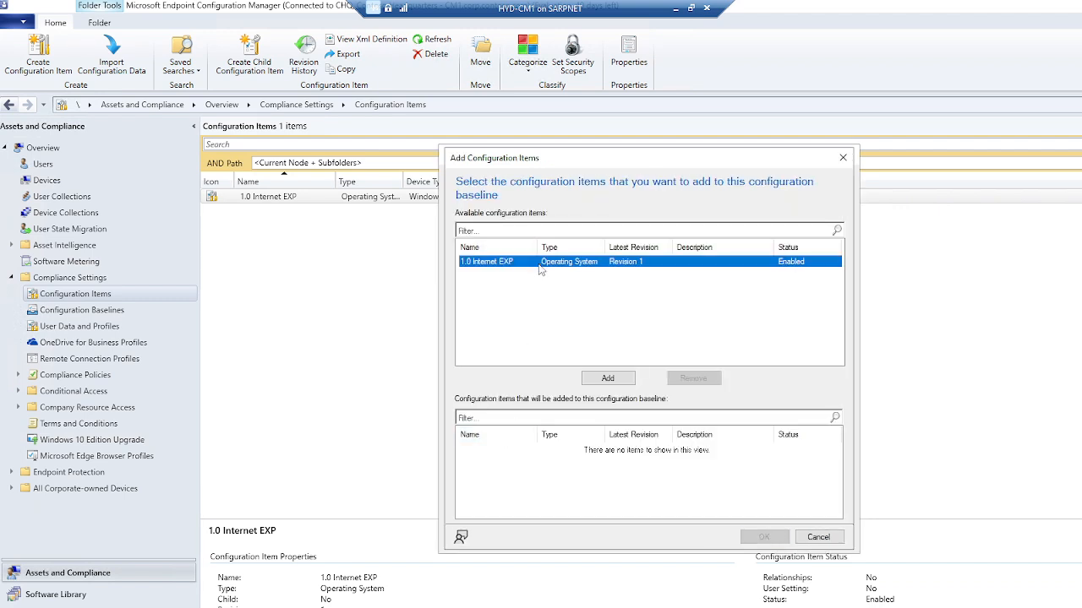
pyautogui.click(619, 381)
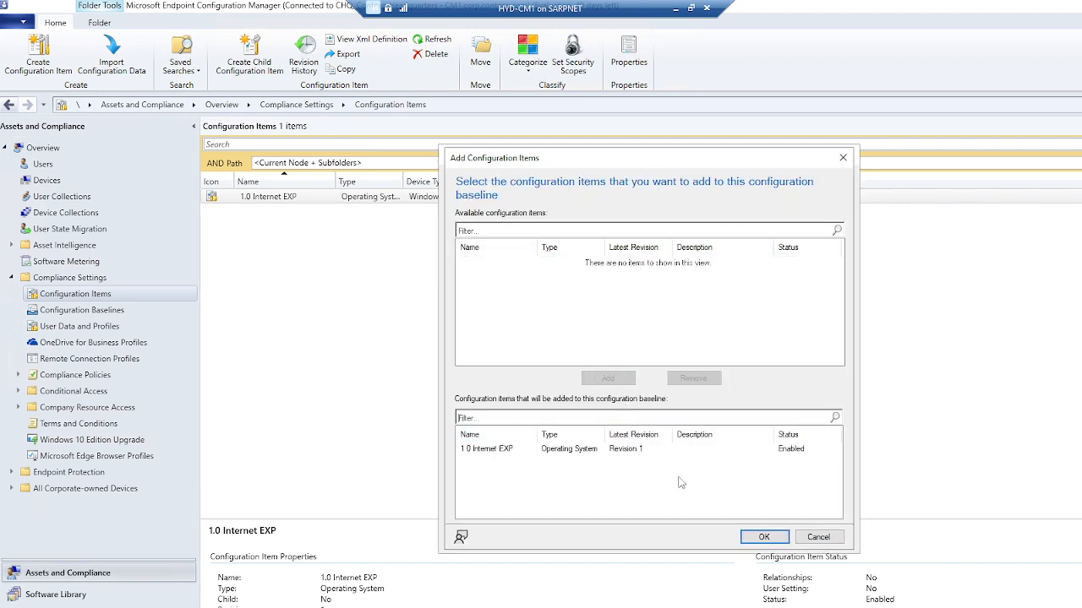
pyautogui.click(627, 448)
pyautogui.click(760, 538)
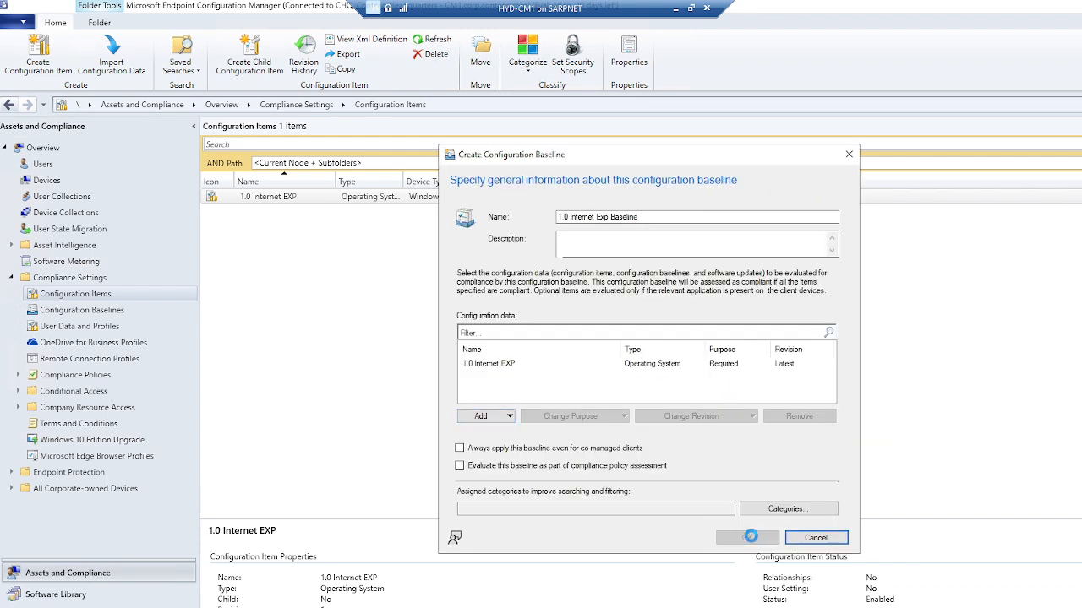
pyautogui.click(747, 539)
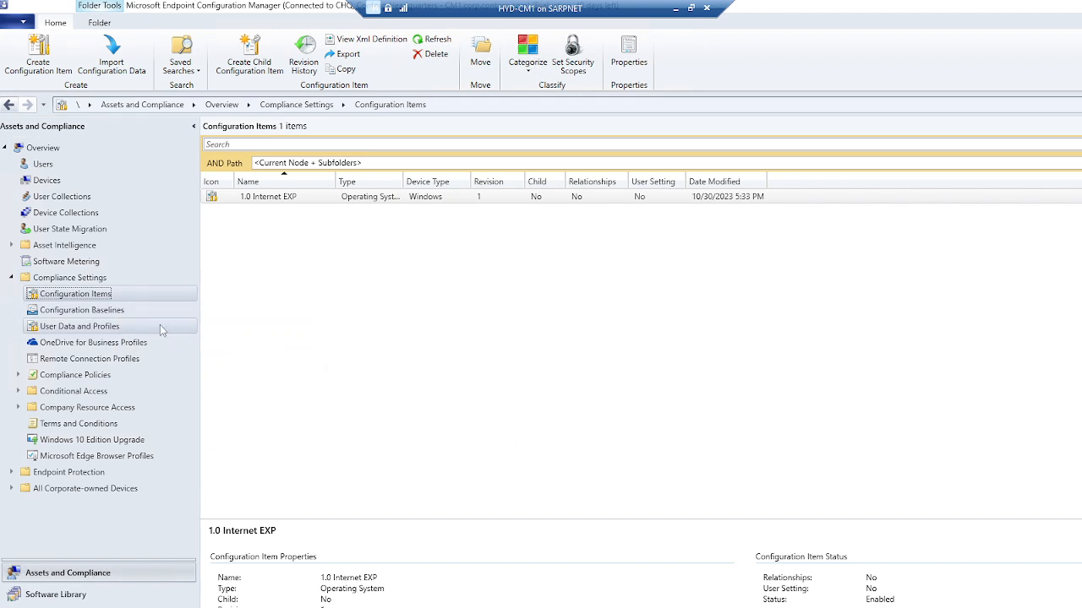
# Review the general properties of 1.0 Internet Exp Baseline among the configuration baselines, leaving them unmodified.
pyautogui.click(94, 313)
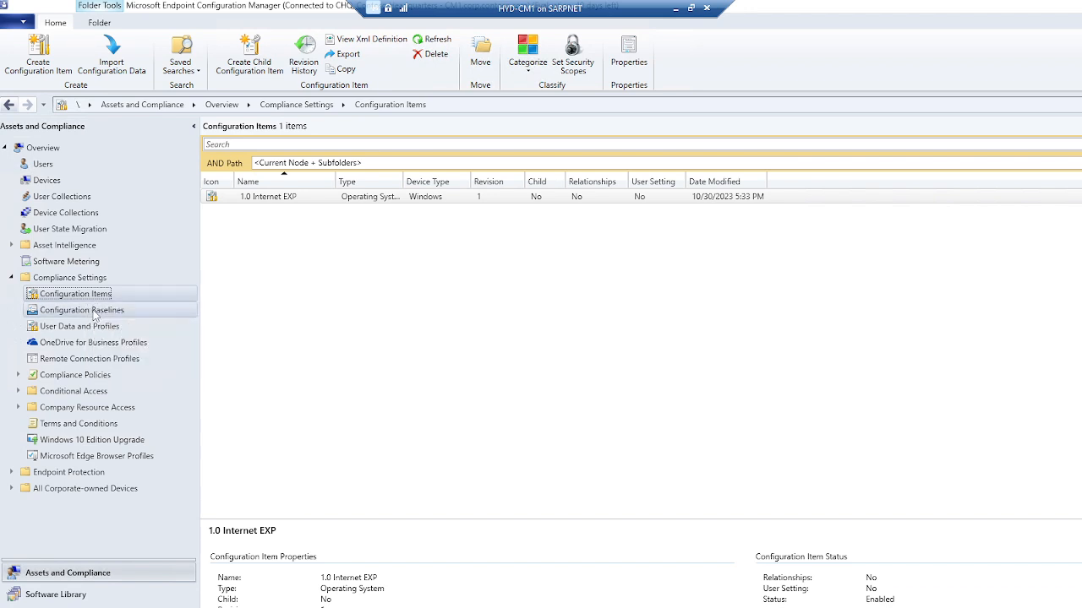
pyautogui.click(408, 197)
pyautogui.rightClick(408, 196)
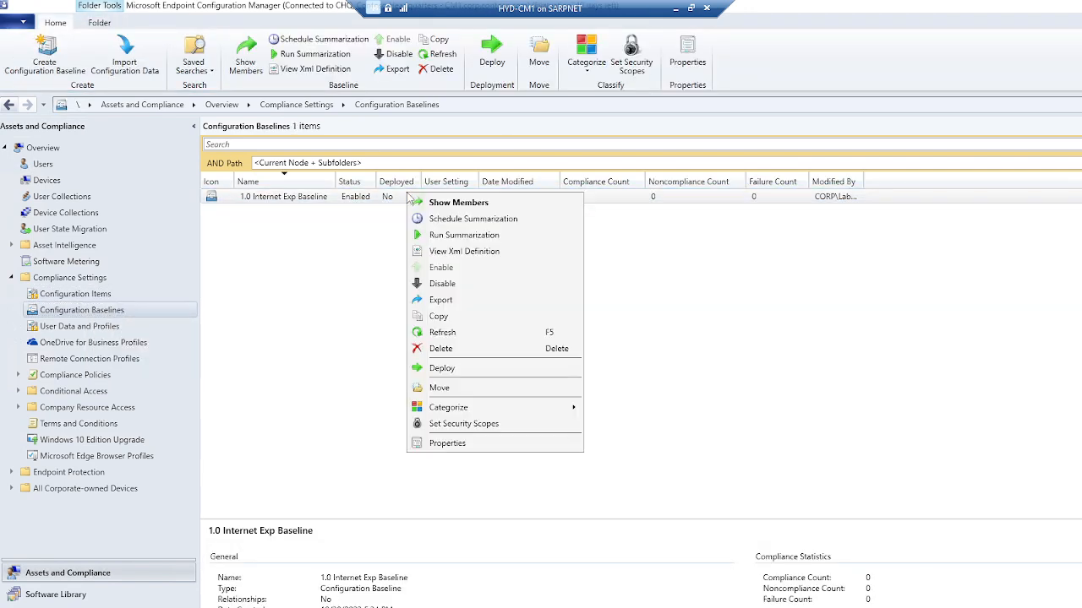
pyautogui.click(445, 448)
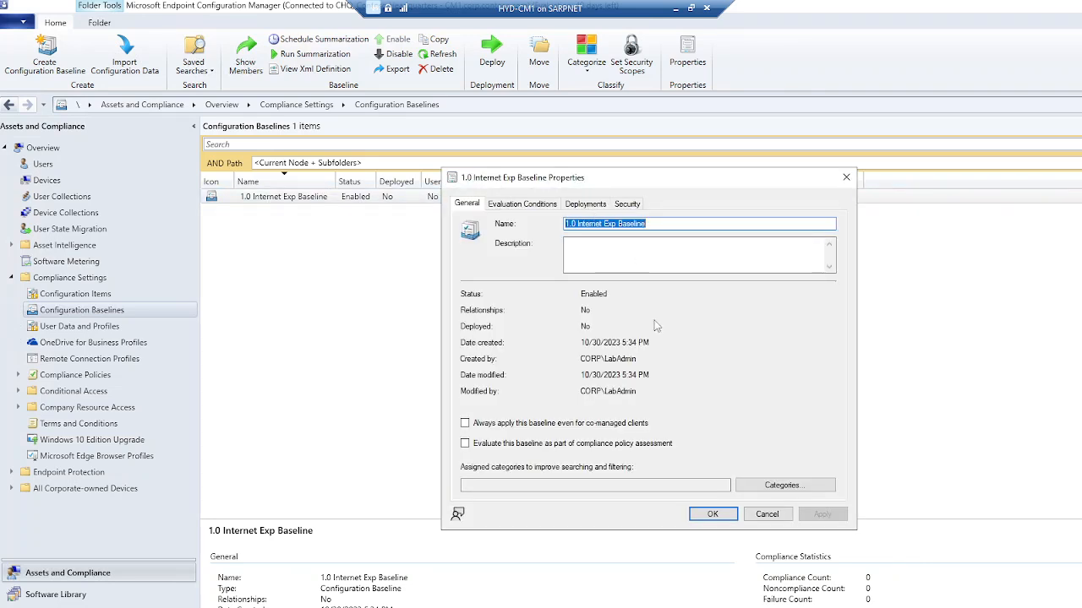
pyautogui.click(767, 515)
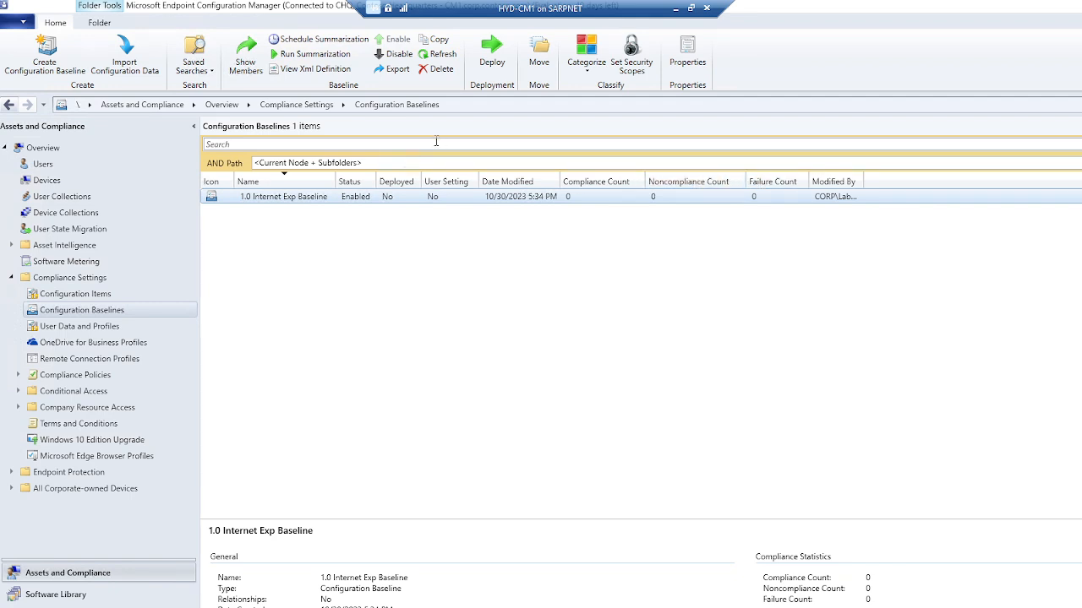
# Start deploying 1.0 Internet Exp Baseline and select the All Systems device collection as its target.
pyautogui.click(298, 201)
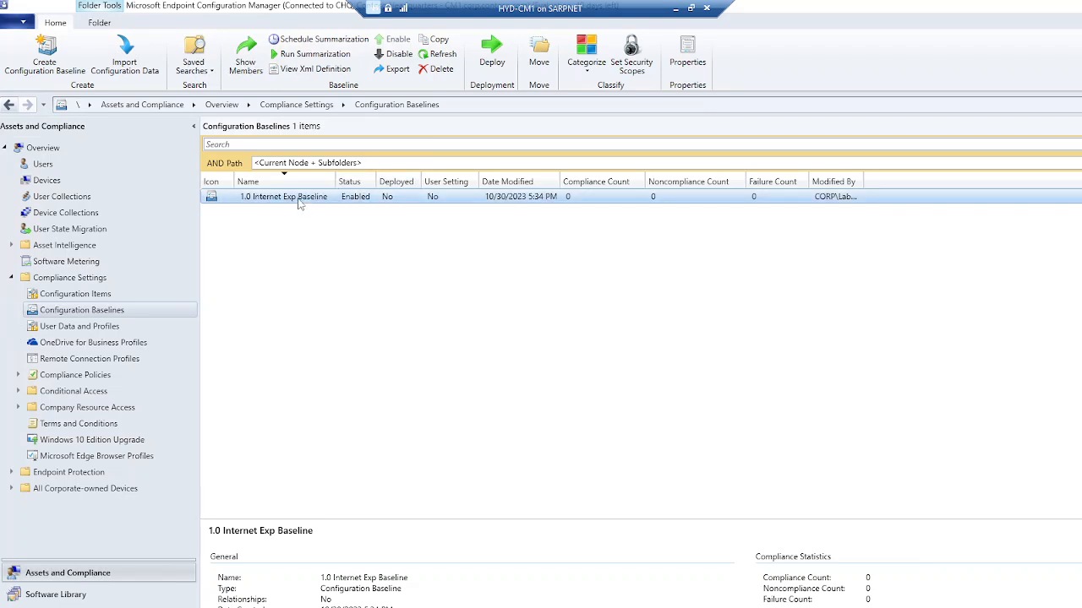
pyautogui.rightClick(299, 197)
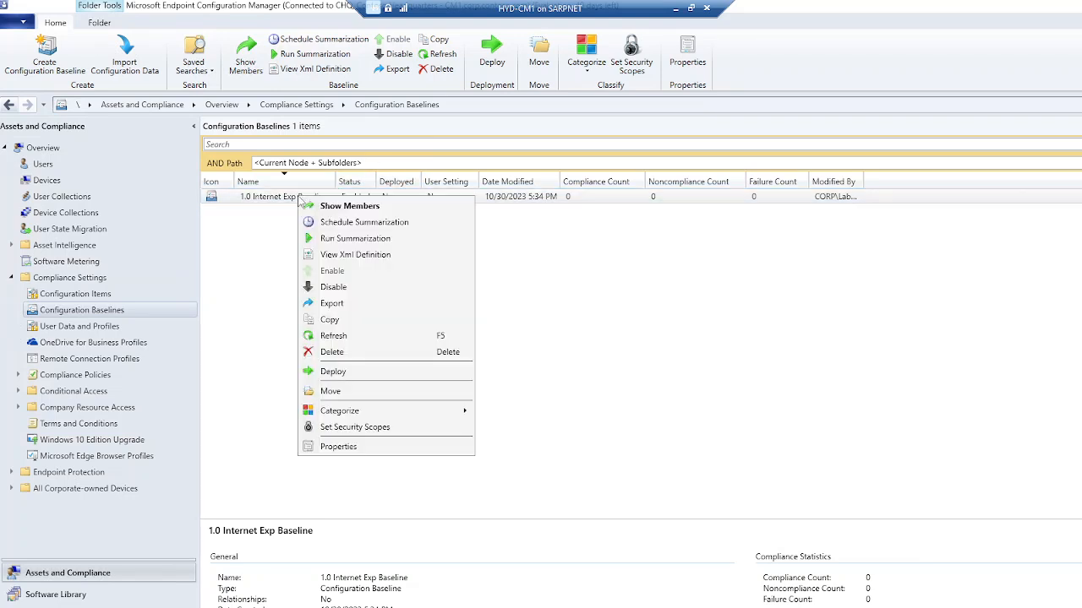
pyautogui.click(338, 372)
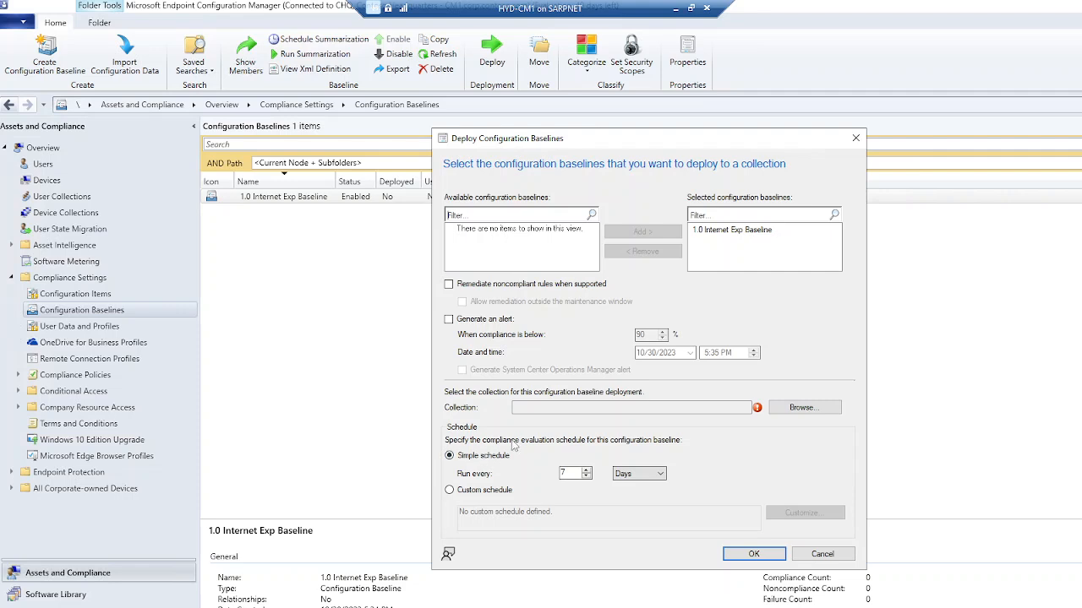
pyautogui.click(804, 409)
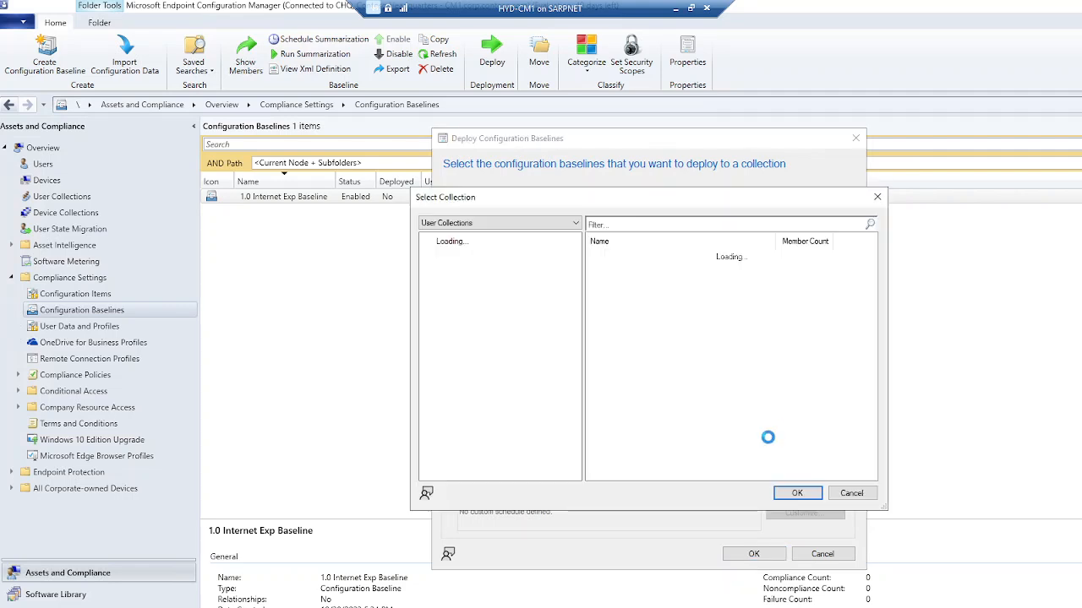
pyautogui.click(478, 223)
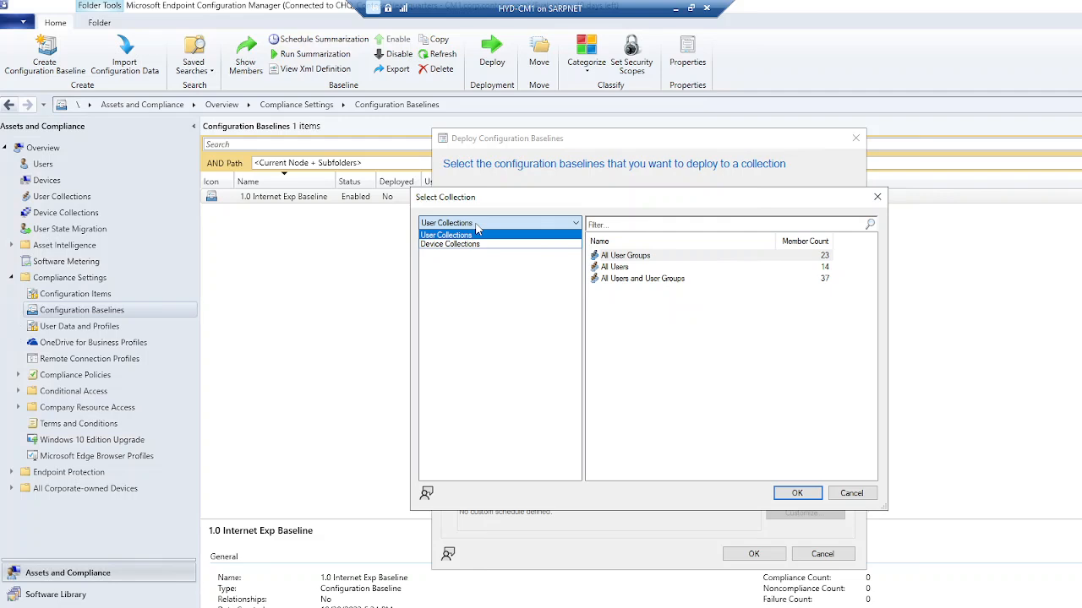
pyautogui.click(504, 244)
pyautogui.click(640, 292)
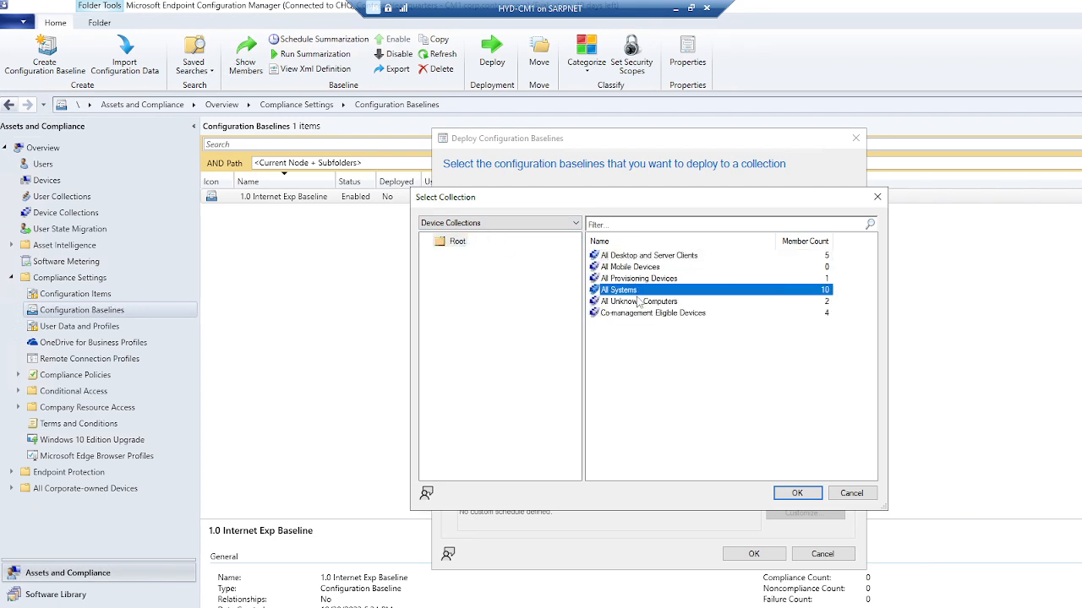
pyautogui.click(796, 494)
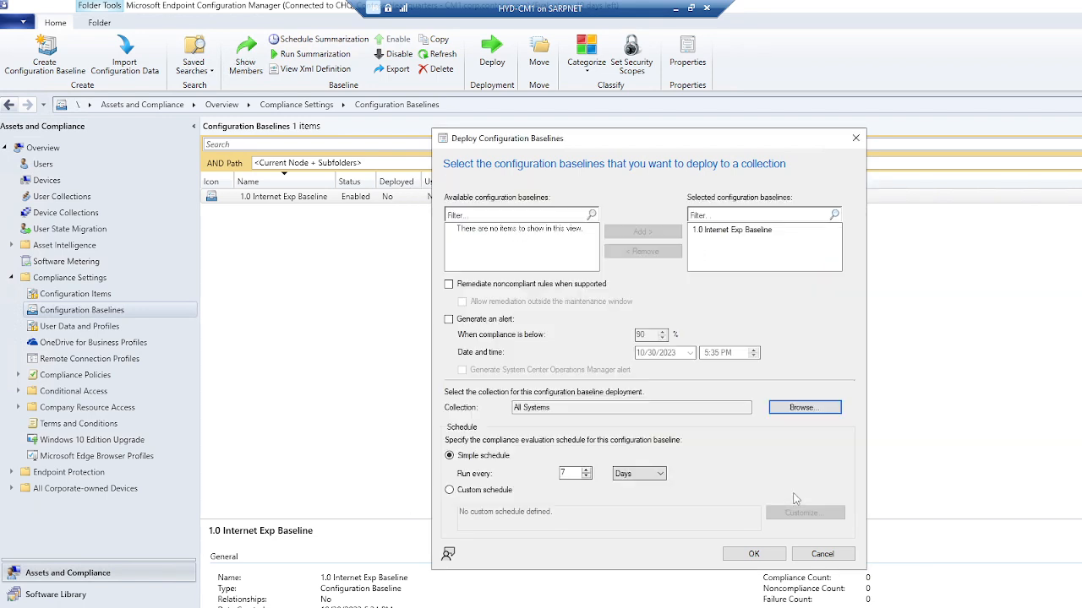
# Submit the baseline deployment with a simple evaluation schedule of every 7 minutes and refresh the baseline list.
pyautogui.click(639, 475)
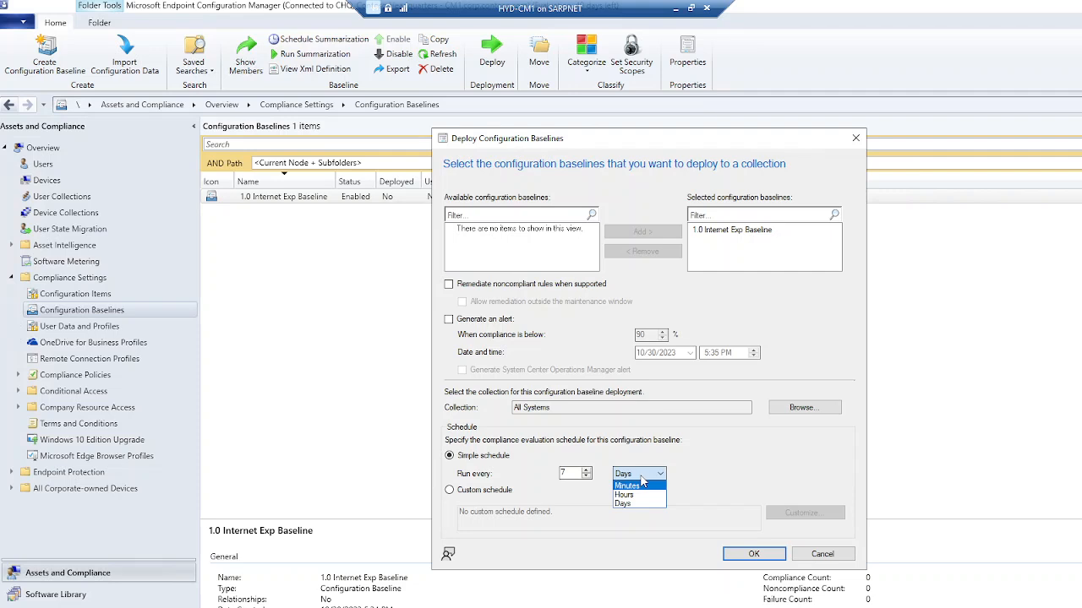
pyautogui.click(641, 487)
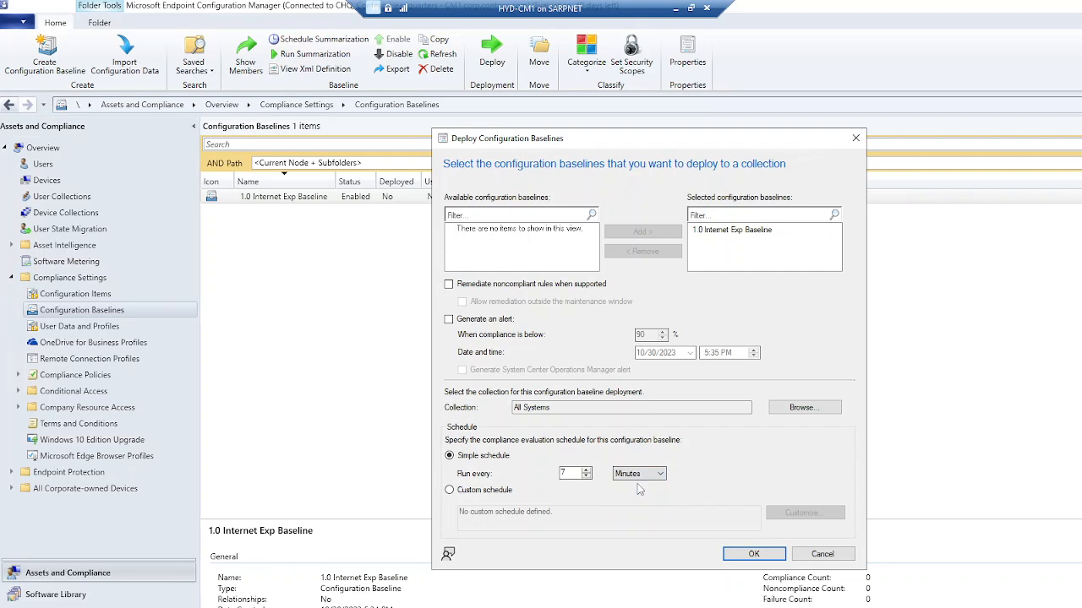
pyautogui.click(753, 554)
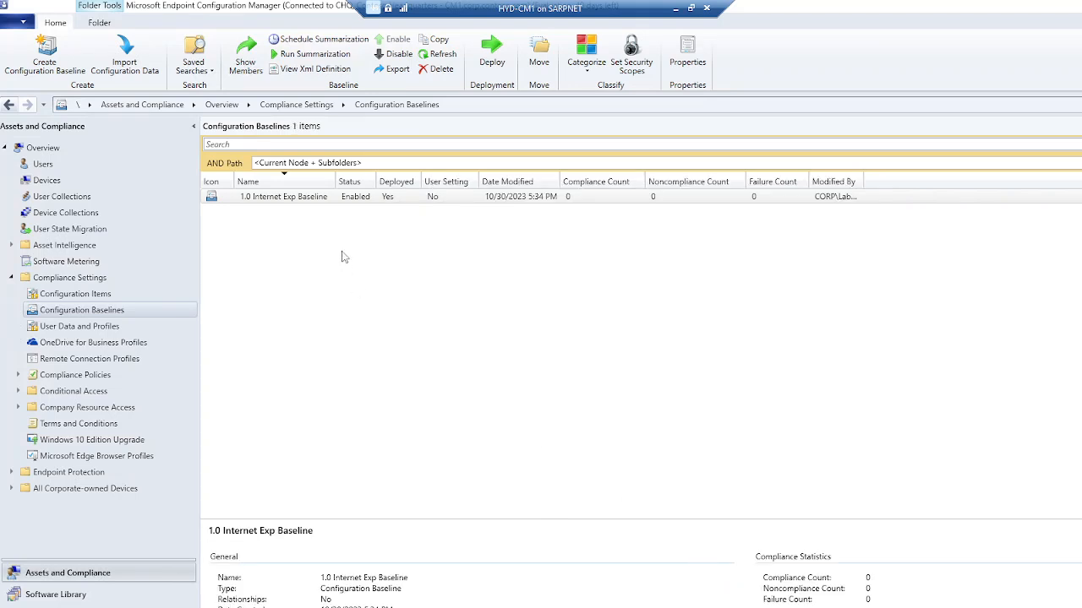
pyautogui.click(399, 198)
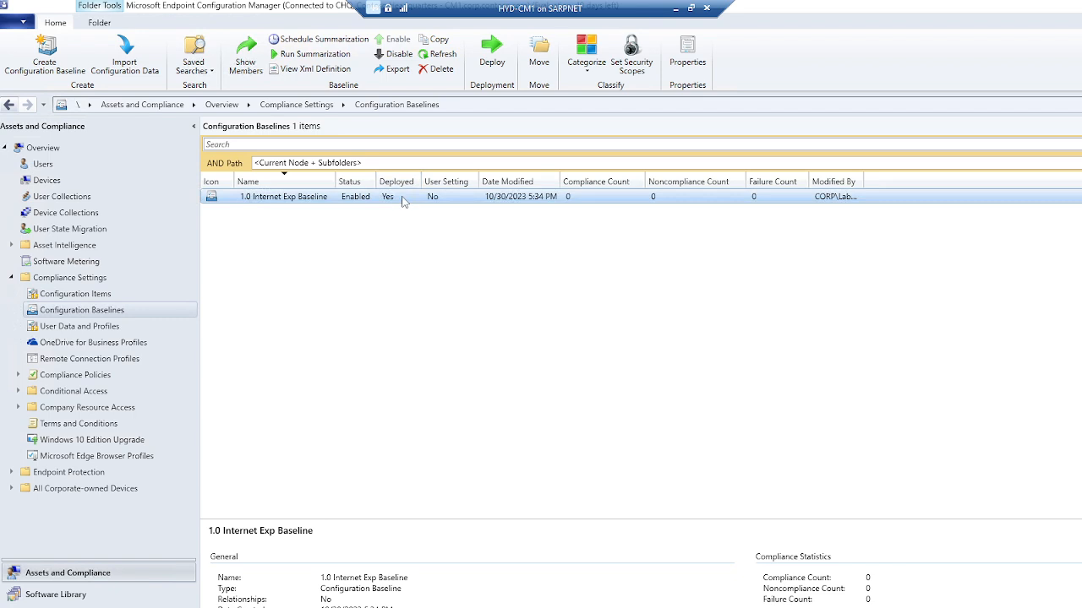
pyautogui.click(456, 57)
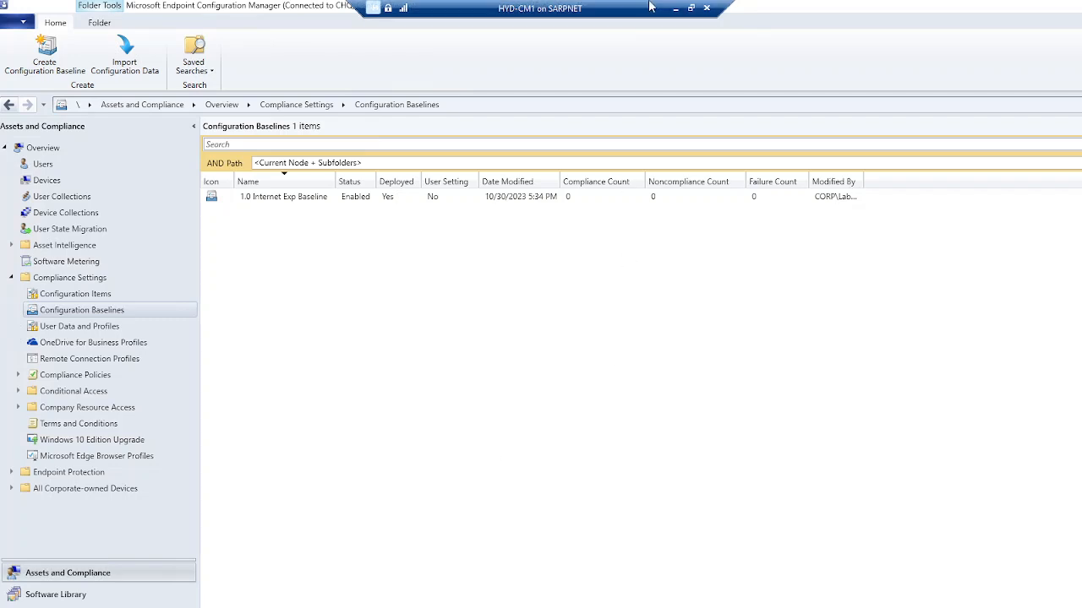
# Switch to the HYD-CLIENT1 virtual machine in full screen and refresh its desktop.
pyautogui.click(691, 8)
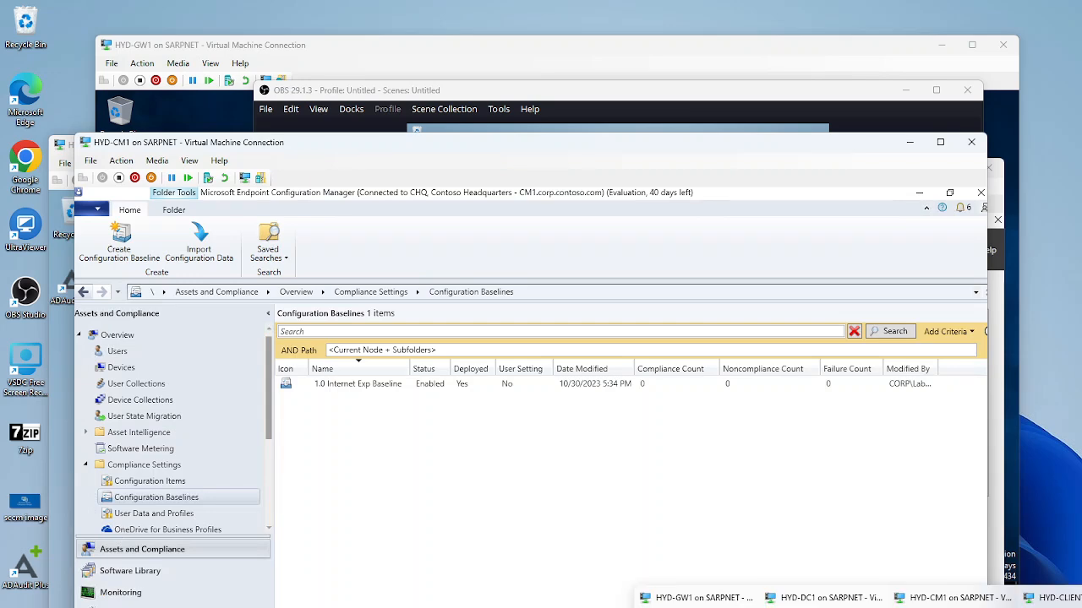
pyautogui.click(997, 605)
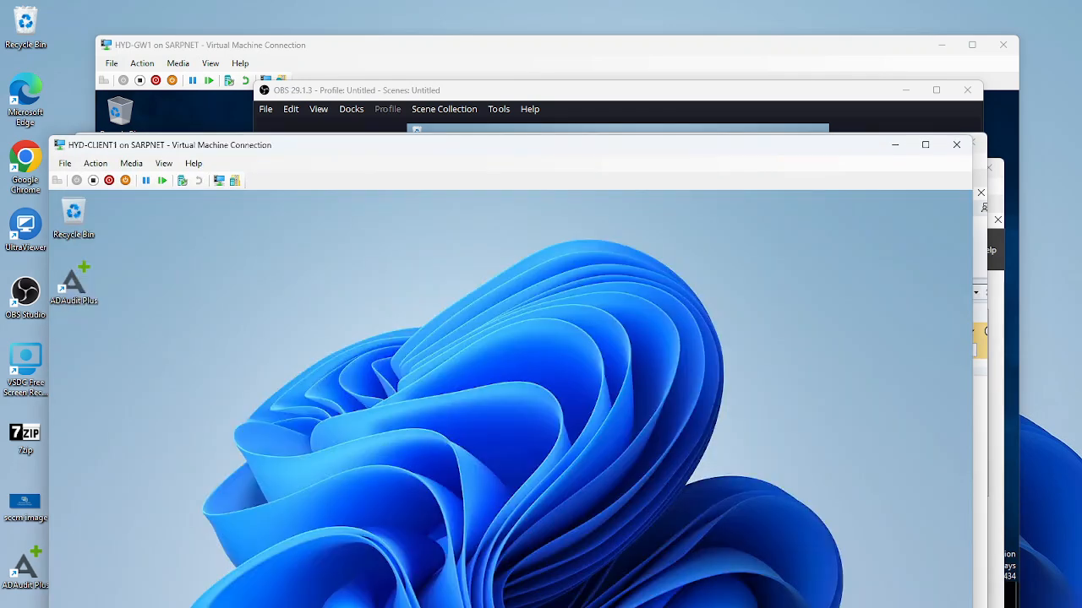
pyautogui.click(926, 144)
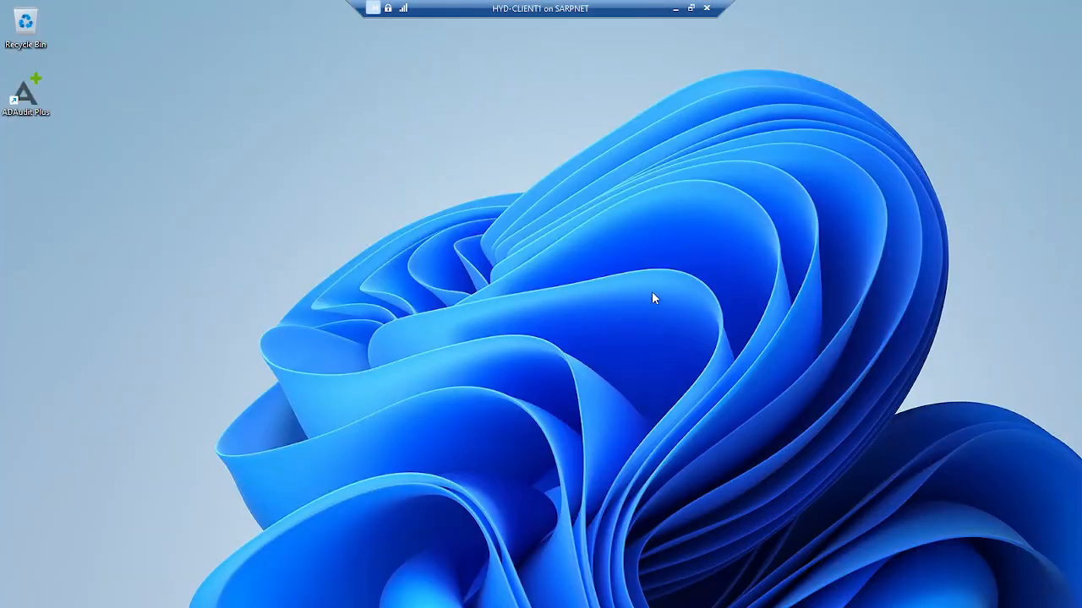
pyautogui.rightClick(635, 323)
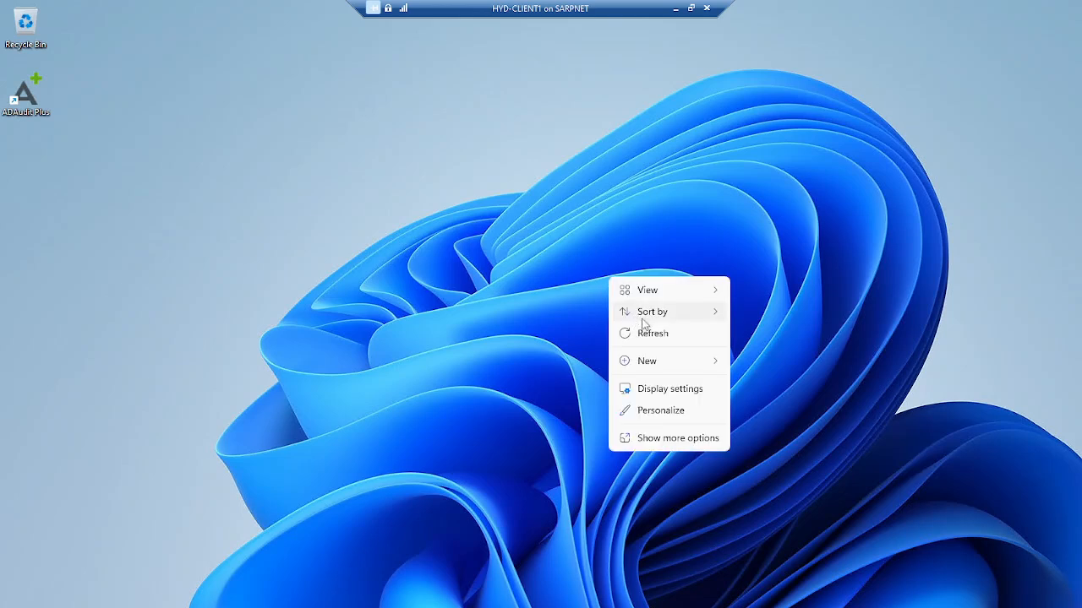
pyautogui.click(655, 338)
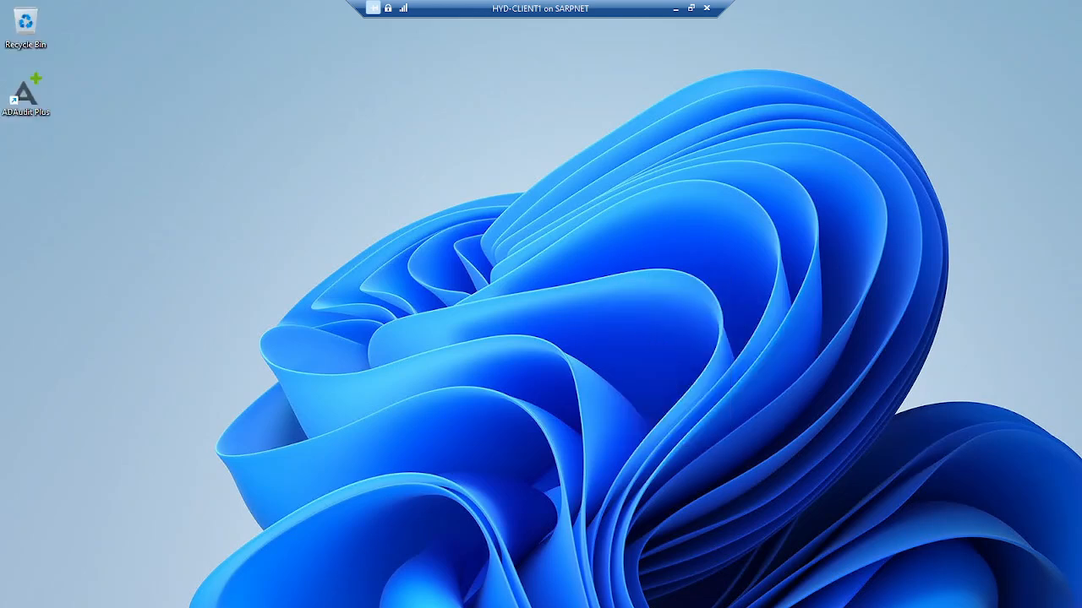
# Open the Configuration Manager client properties from Control Panel and bring up the list of client actions.
pyautogui.press('super+s')
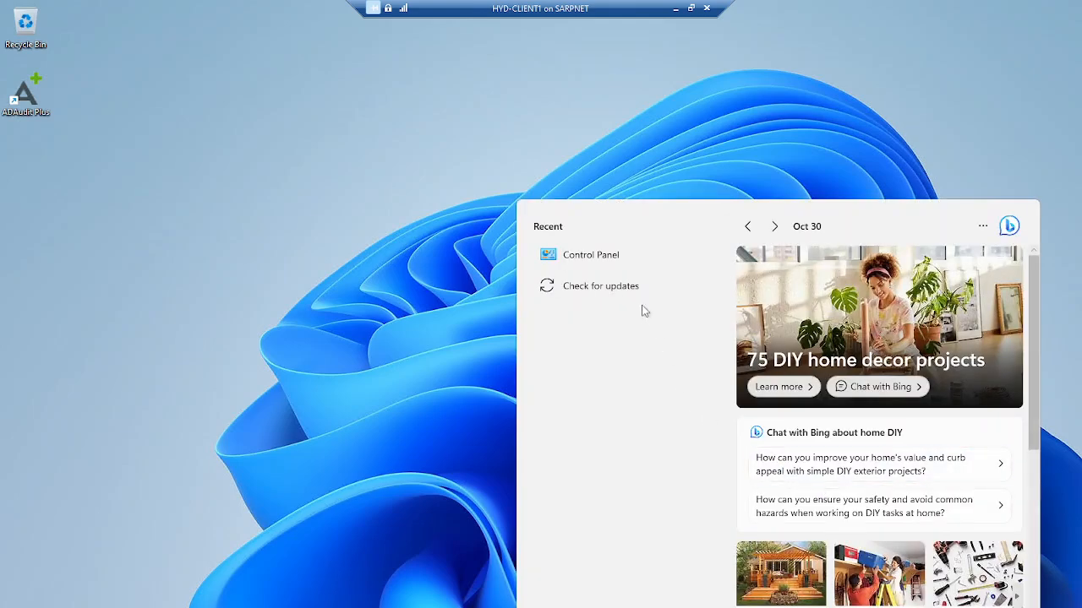
pyautogui.click(593, 259)
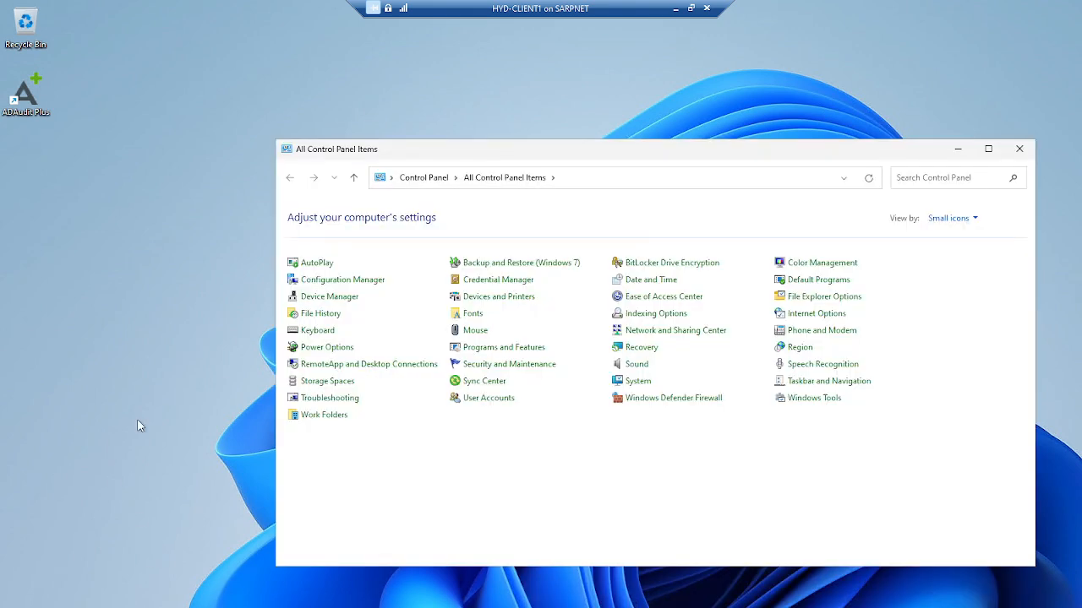
pyautogui.click(347, 285)
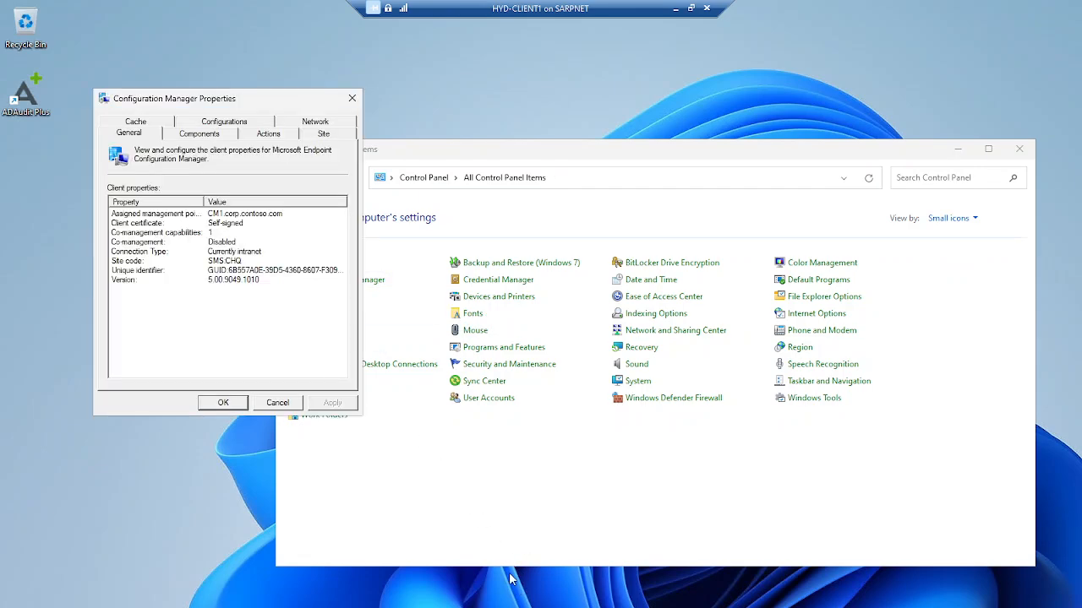
pyautogui.moveTo(269, 99); pyautogui.dragTo(315, 189)
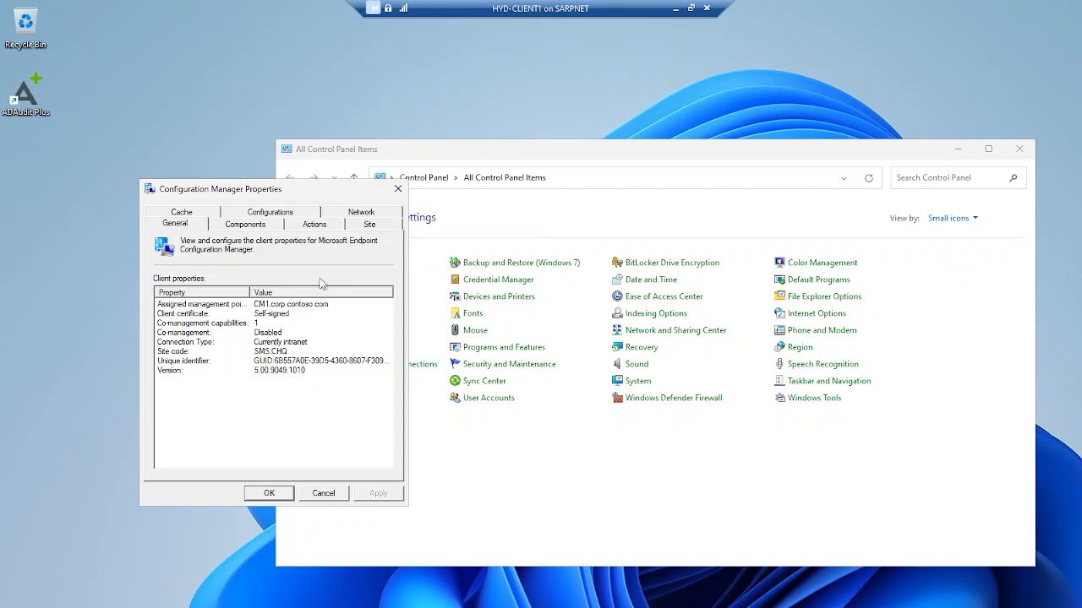
pyautogui.click(314, 224)
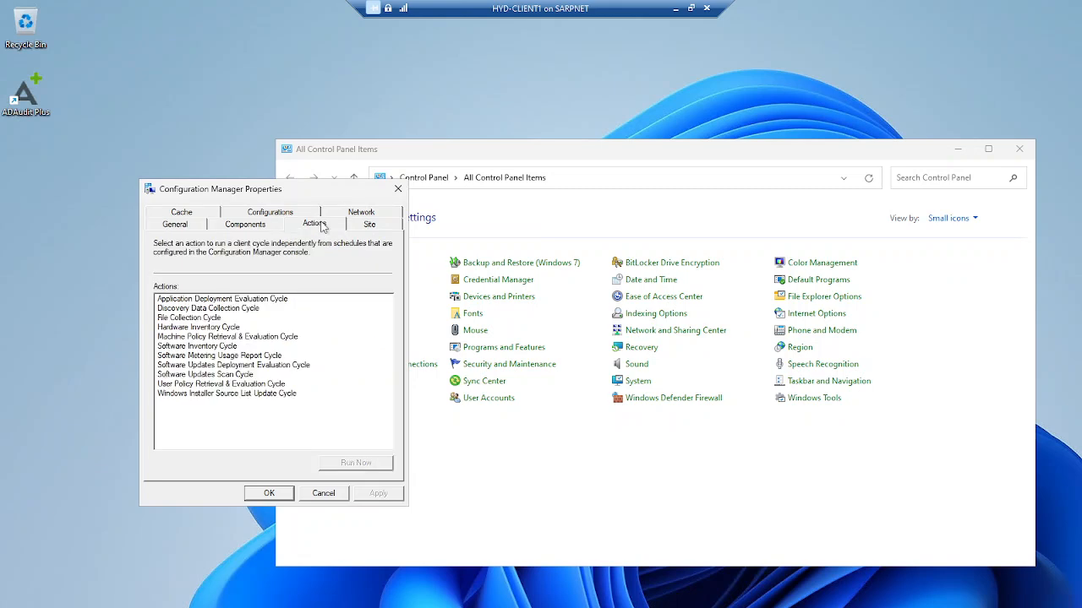
# Run the Application Deployment Evaluation, Discovery Data Collection and File Collection cycles on the client.
pyautogui.click(255, 300)
pyautogui.click(330, 466)
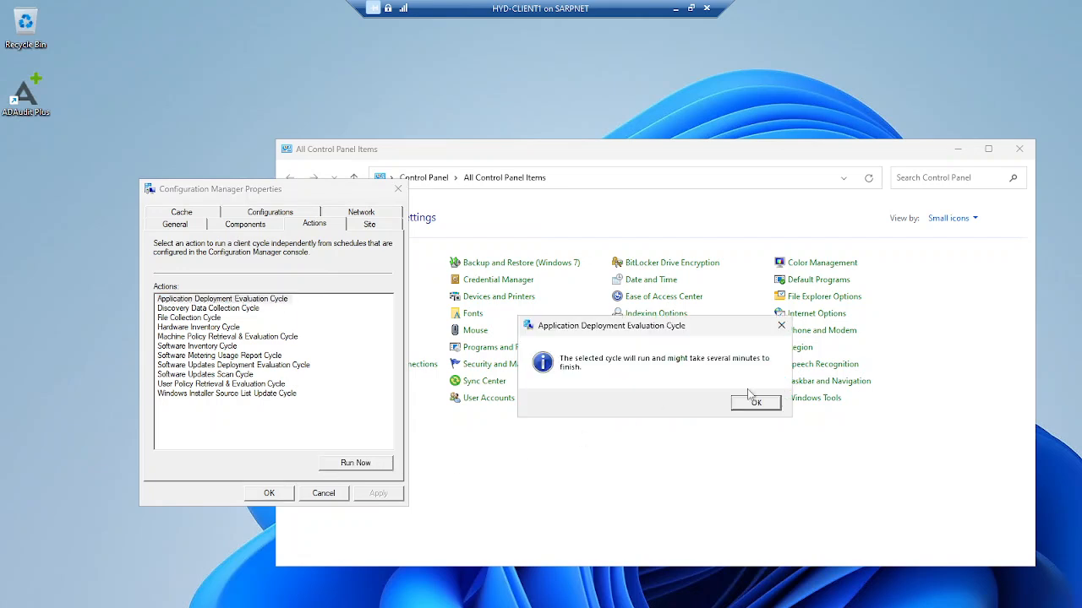
pyautogui.click(701, 404)
pyautogui.click(240, 309)
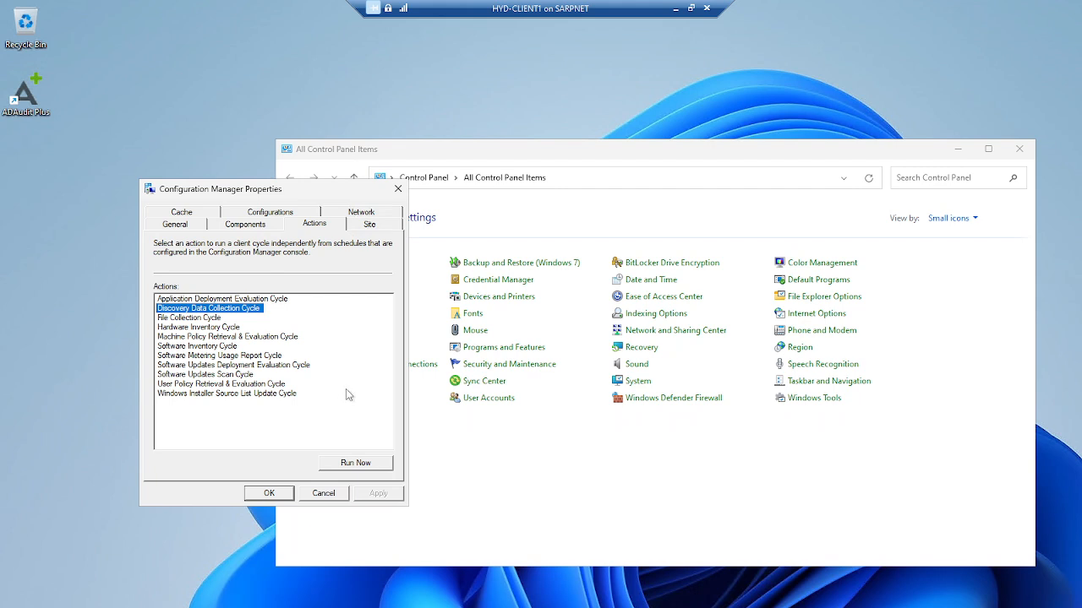
pyautogui.click(356, 463)
pyautogui.click(758, 401)
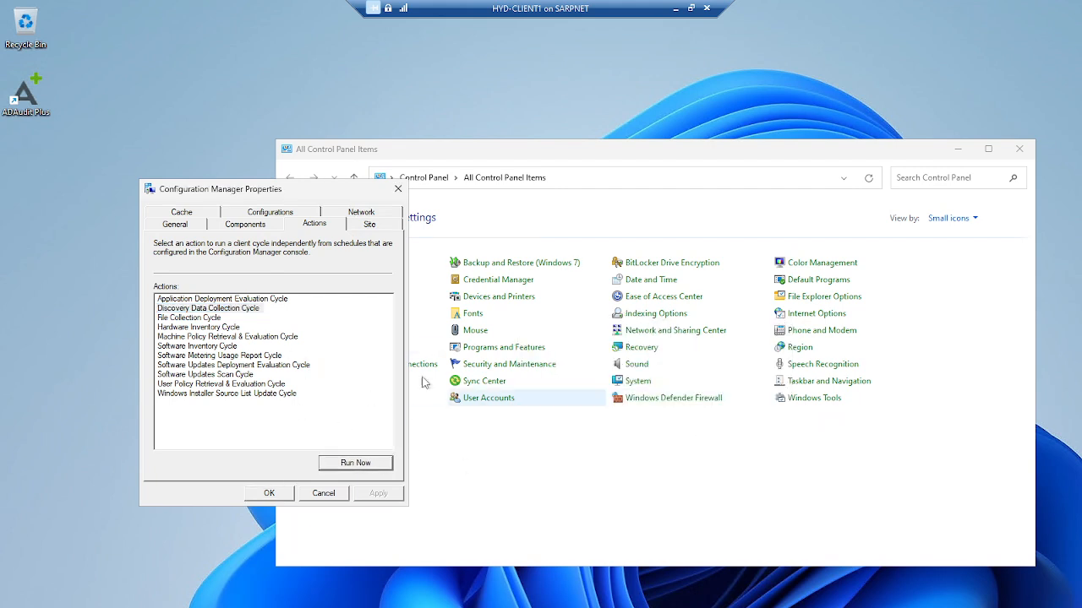
pyautogui.click(182, 318)
pyautogui.click(377, 462)
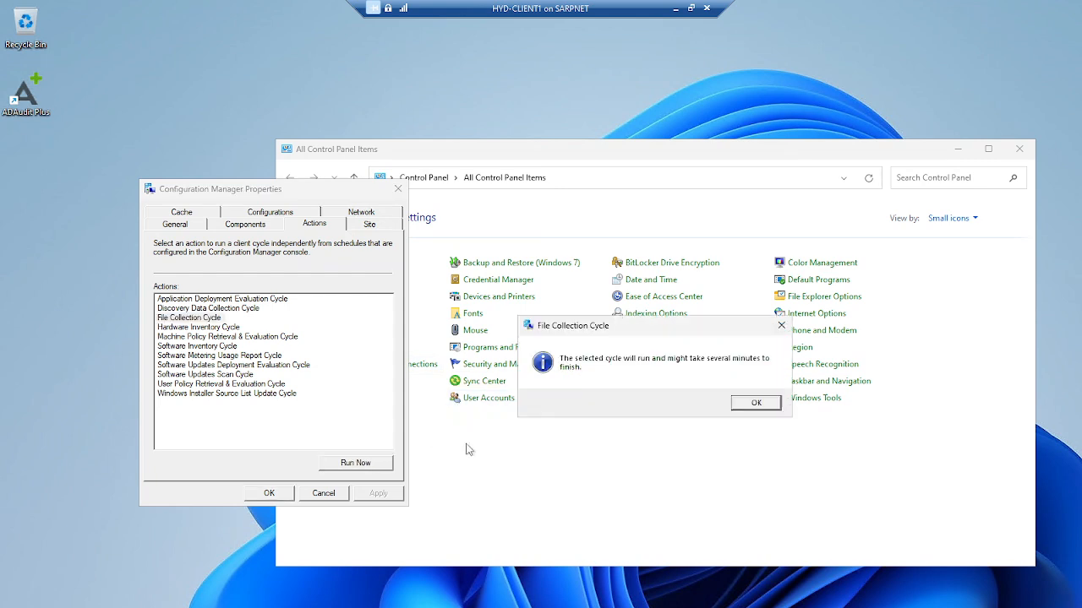
pyautogui.click(760, 404)
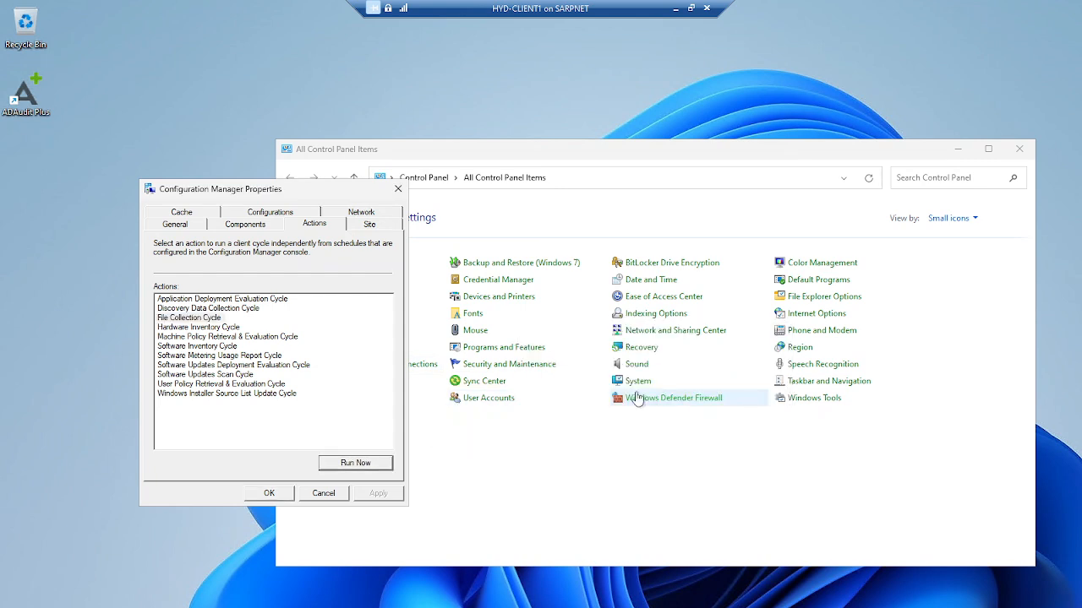
# Run the Machine Policy Retrieval & Evaluation, Software Inventory and Software Metering Usage Report cycles on the client.
pyautogui.click(235, 337)
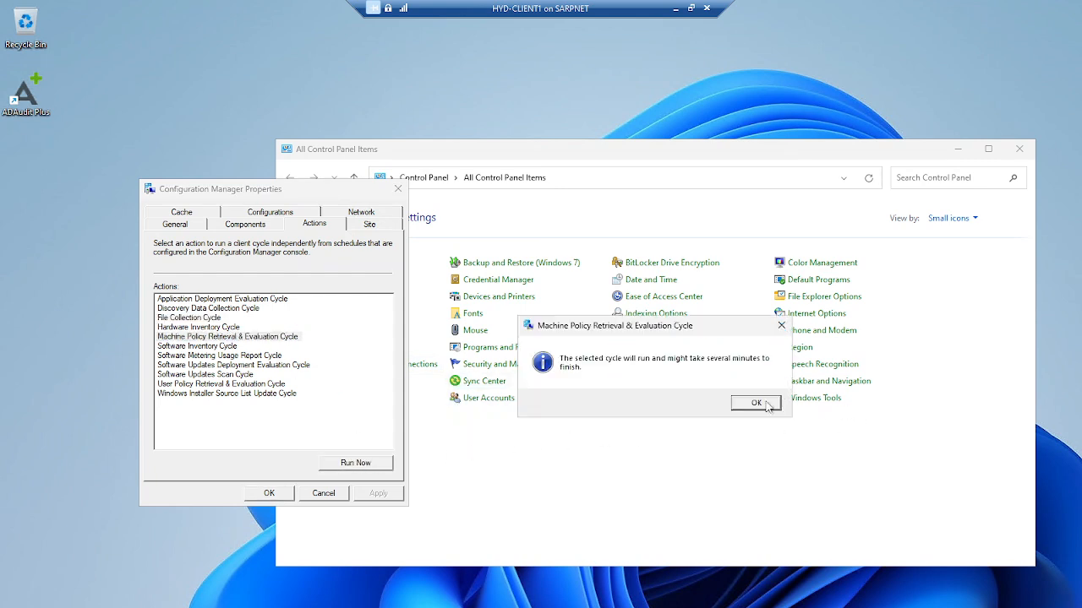
pyautogui.click(771, 404)
pyautogui.click(203, 347)
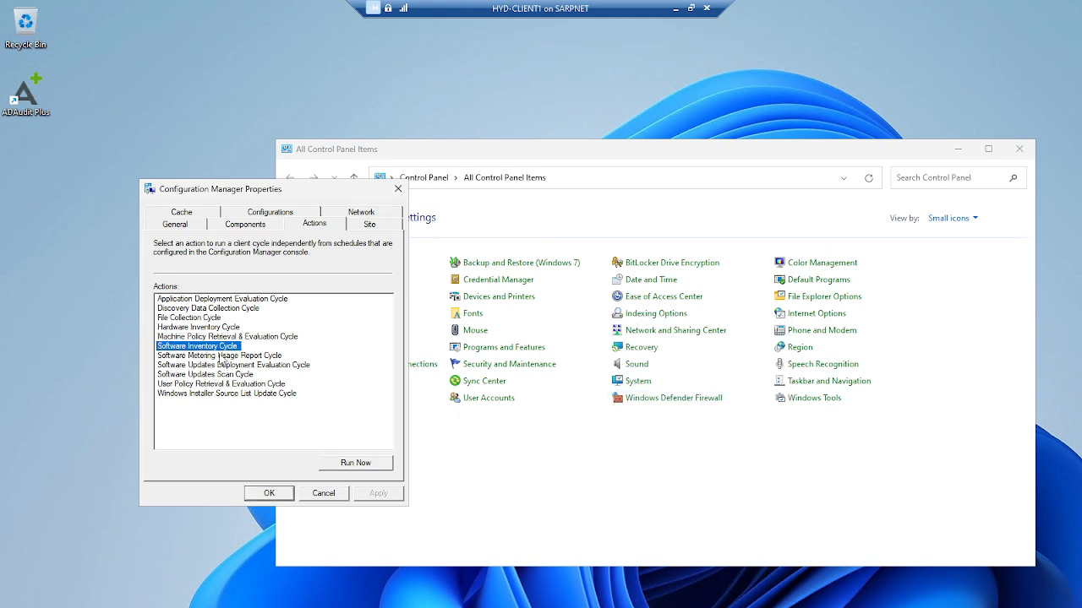
pyautogui.click(348, 463)
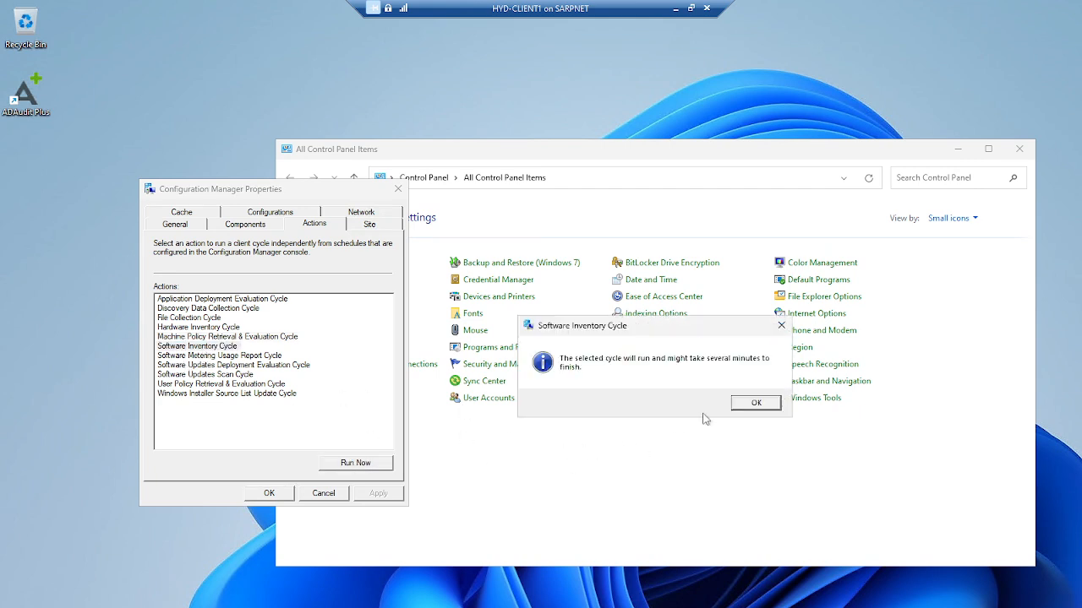
pyautogui.click(749, 404)
pyautogui.click(234, 355)
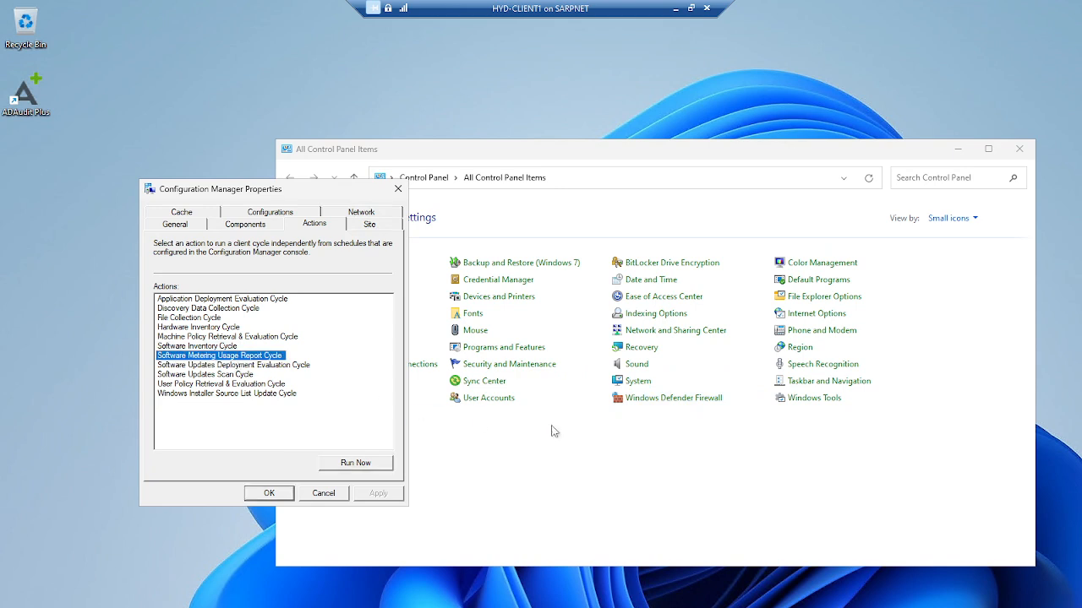
pyautogui.click(366, 466)
pyautogui.click(757, 405)
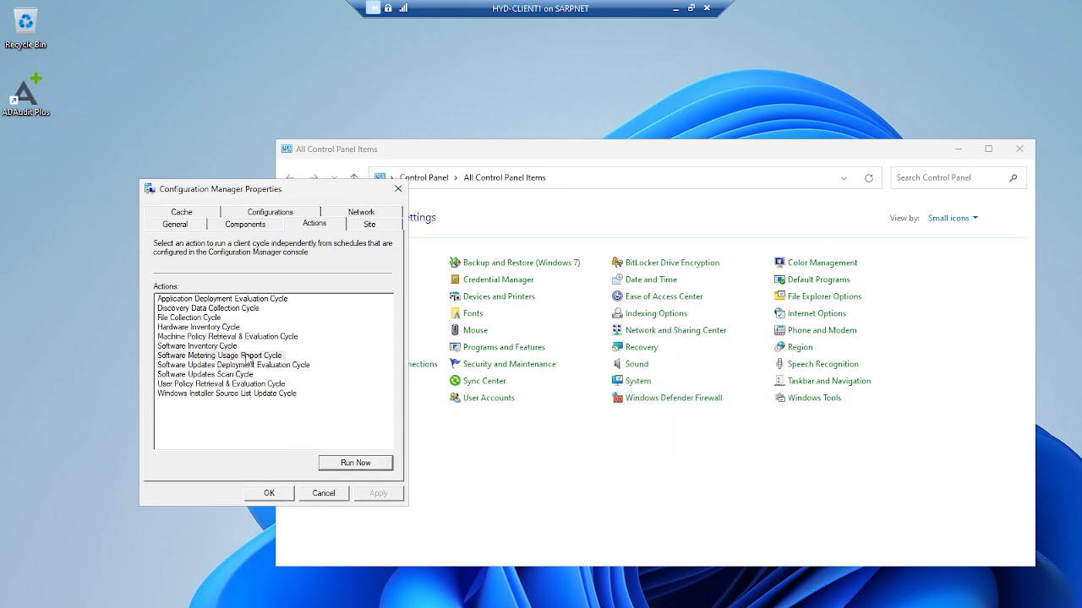
# Run the Software Updates Deployment Evaluation, User Policy Retrieval & Evaluation and Windows Installer Source List Update cycles.
pyautogui.click(239, 365)
pyautogui.click(359, 466)
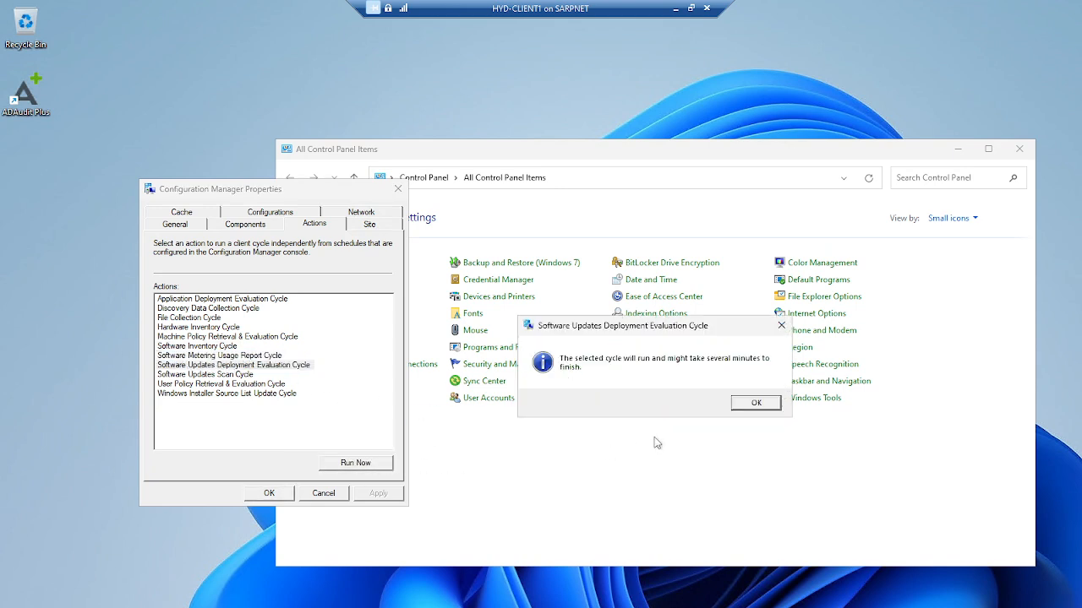
pyautogui.click(756, 404)
pyautogui.click(226, 386)
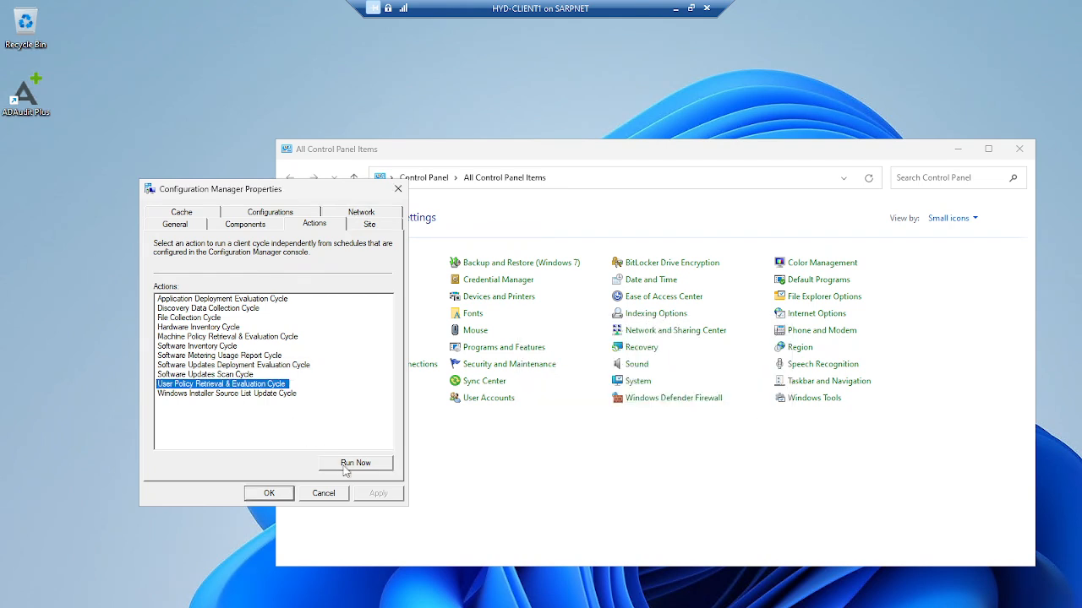
pyautogui.click(353, 465)
pyautogui.click(759, 403)
pyautogui.click(260, 394)
pyautogui.click(362, 462)
pyautogui.click(744, 404)
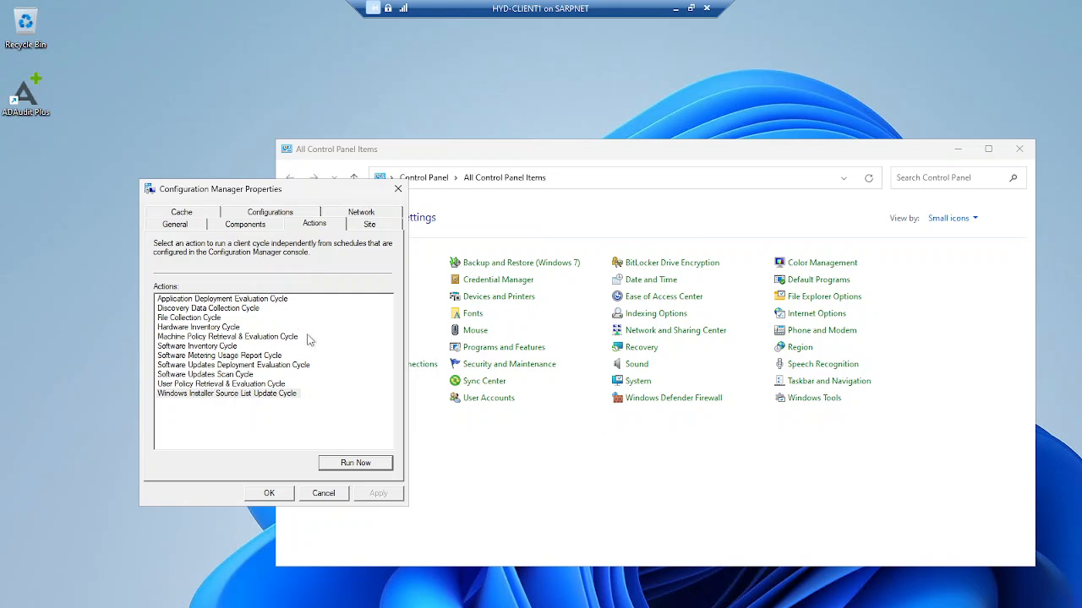
# Refresh the client's assigned configuration baselines and evaluate 1.0 Internet Exp Baseline.
pyautogui.click(281, 215)
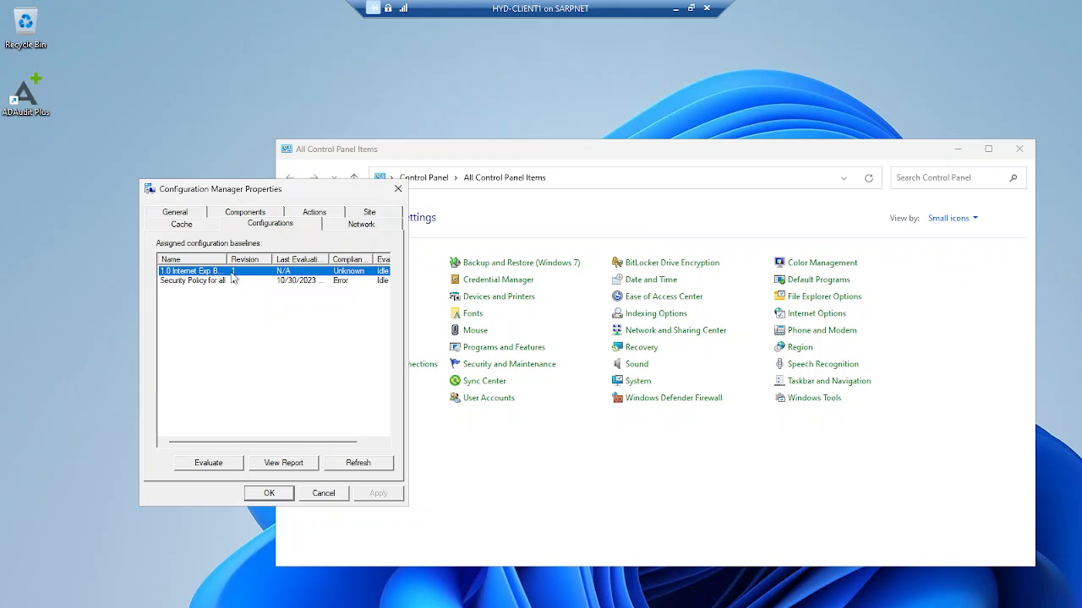
pyautogui.click(359, 466)
pyautogui.click(209, 467)
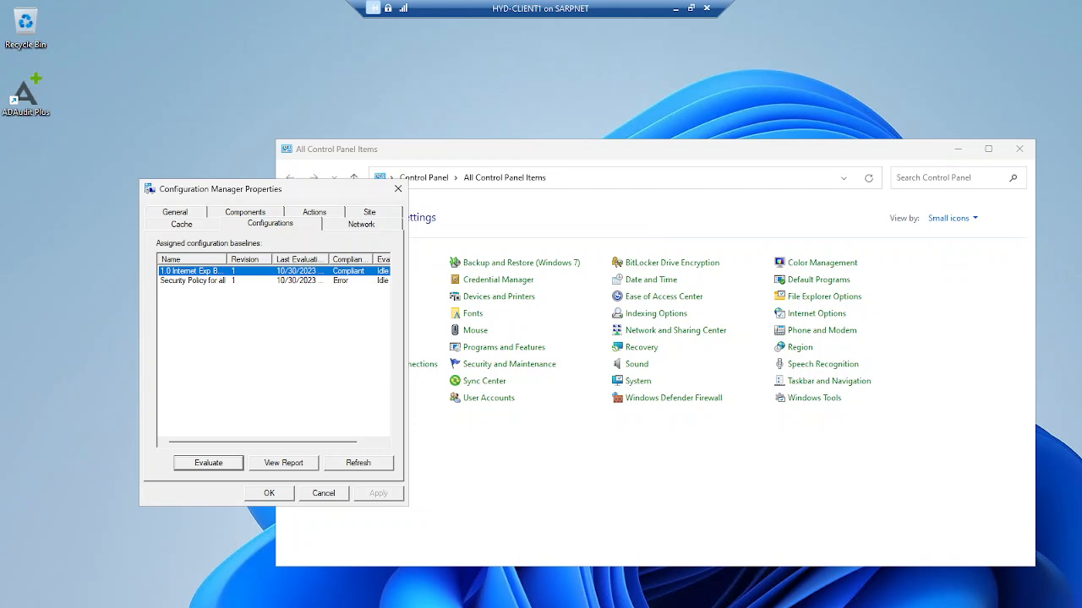
# Switch to a maximized File Explorer window and browse to C:\Program Files (x86)\Internet Explorer.
pyautogui.press('super+e')
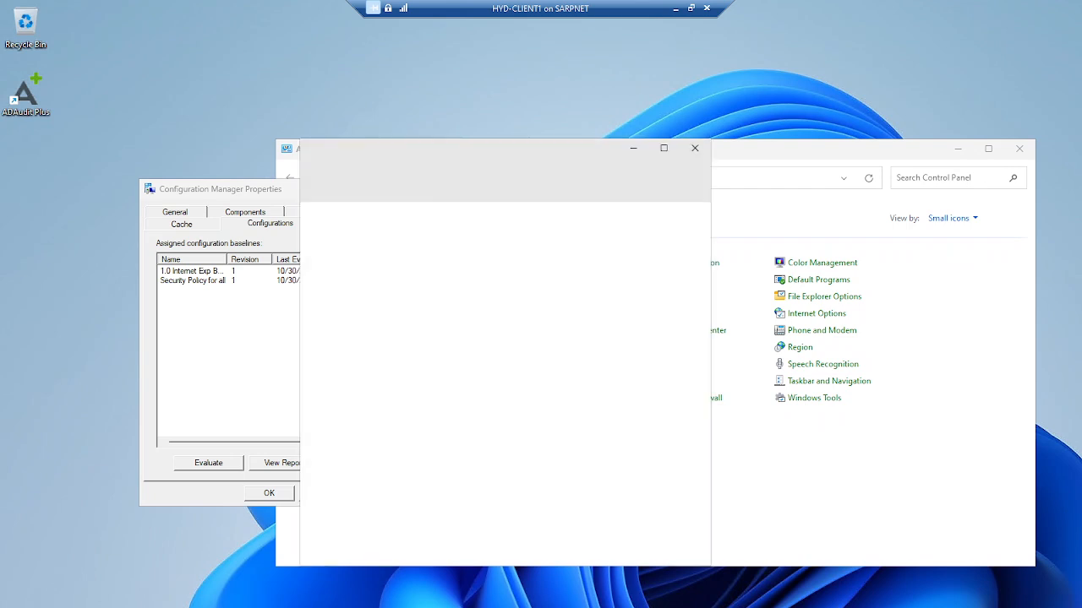
pyautogui.click(663, 149)
pyautogui.click(54, 325)
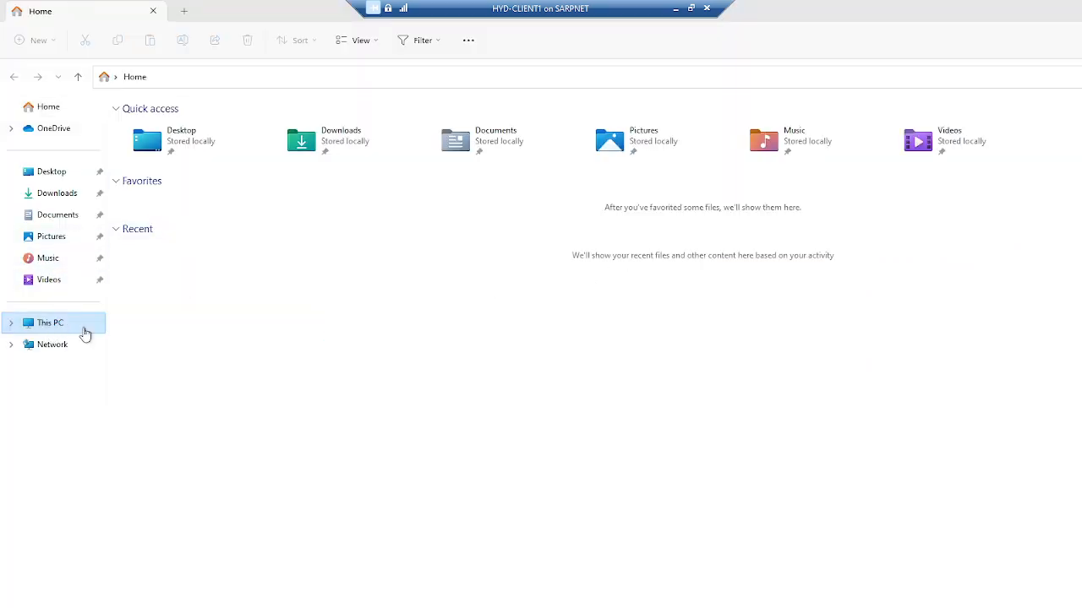
pyautogui.doubleClick(207, 137)
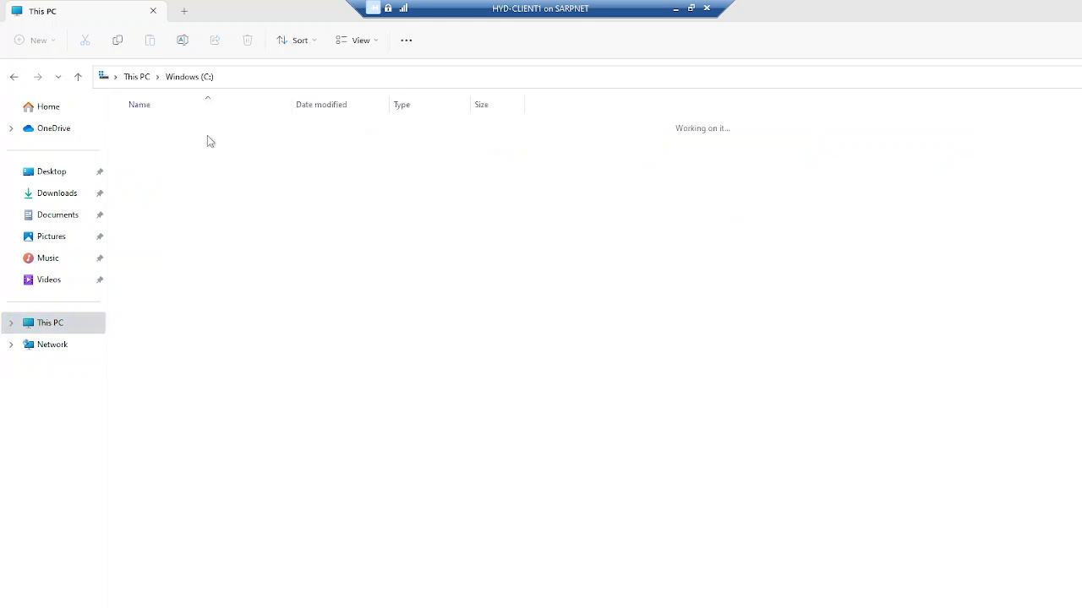
pyautogui.doubleClick(207, 171)
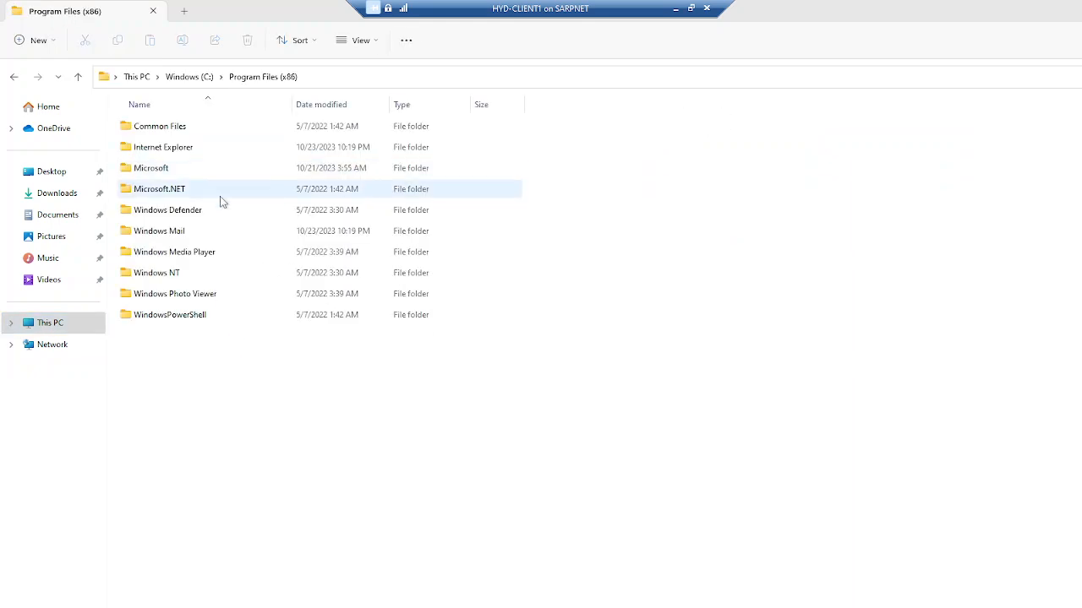
pyautogui.doubleClick(172, 149)
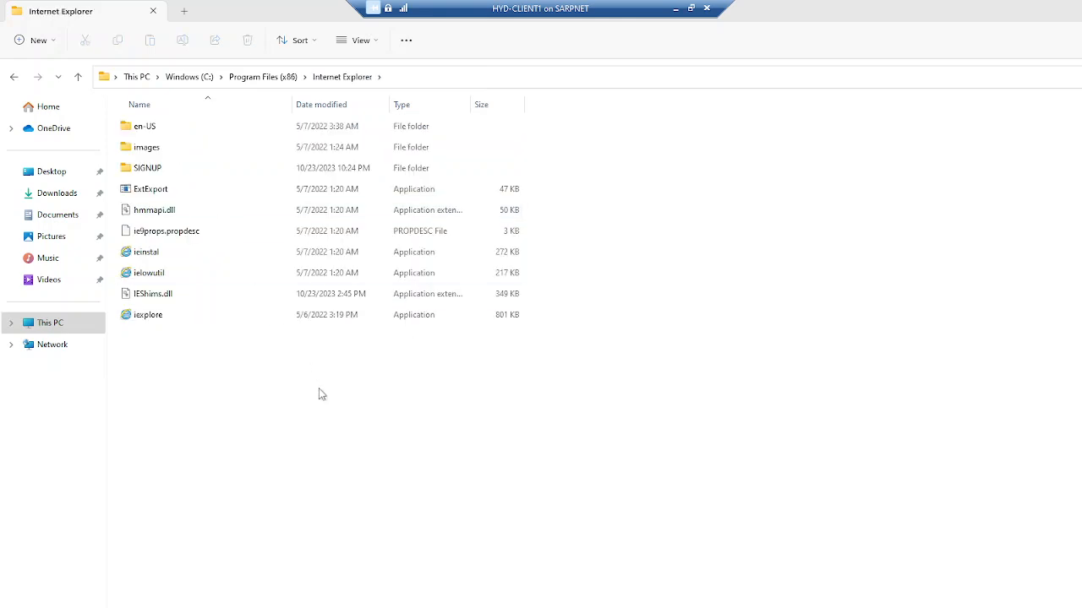
# Examine the file version and product version in the detailed properties of iexplore, leaving the properties unmodified.
pyautogui.click(164, 319)
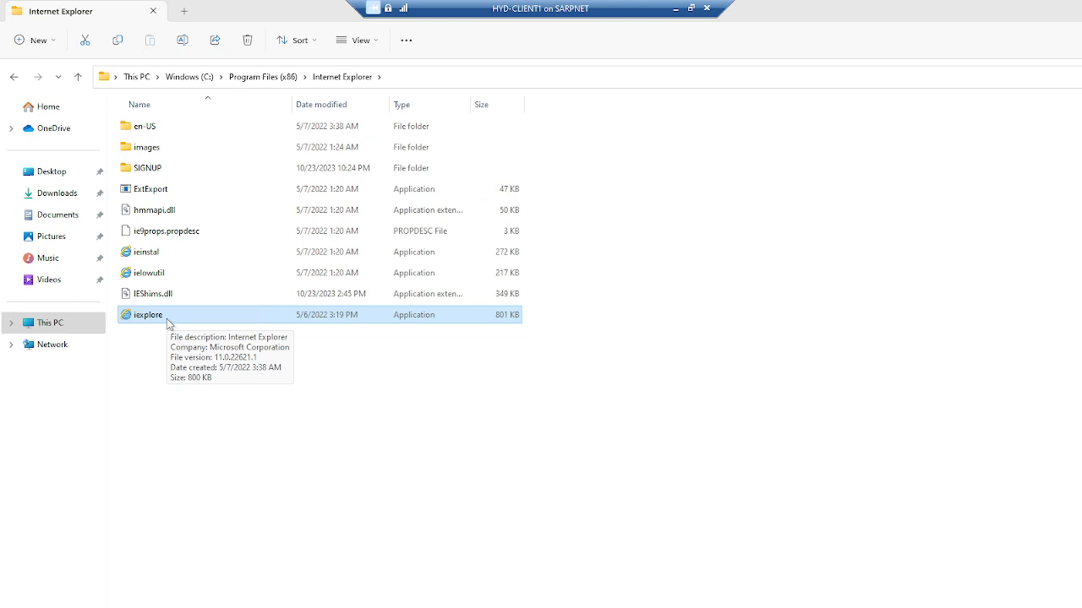
pyautogui.rightClick(169, 324)
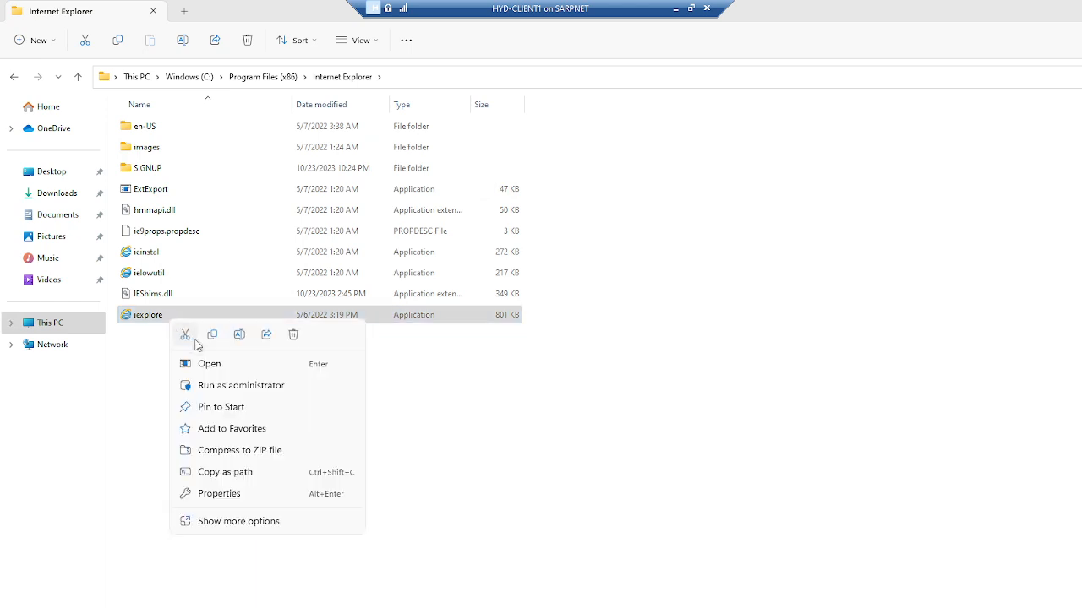
pyautogui.click(234, 502)
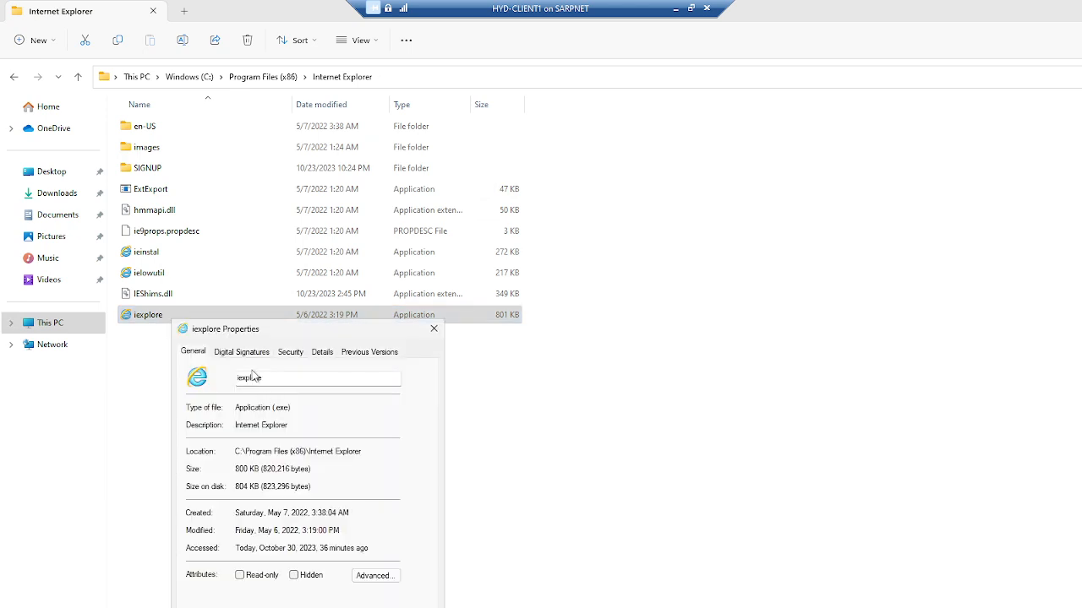
pyautogui.click(322, 352)
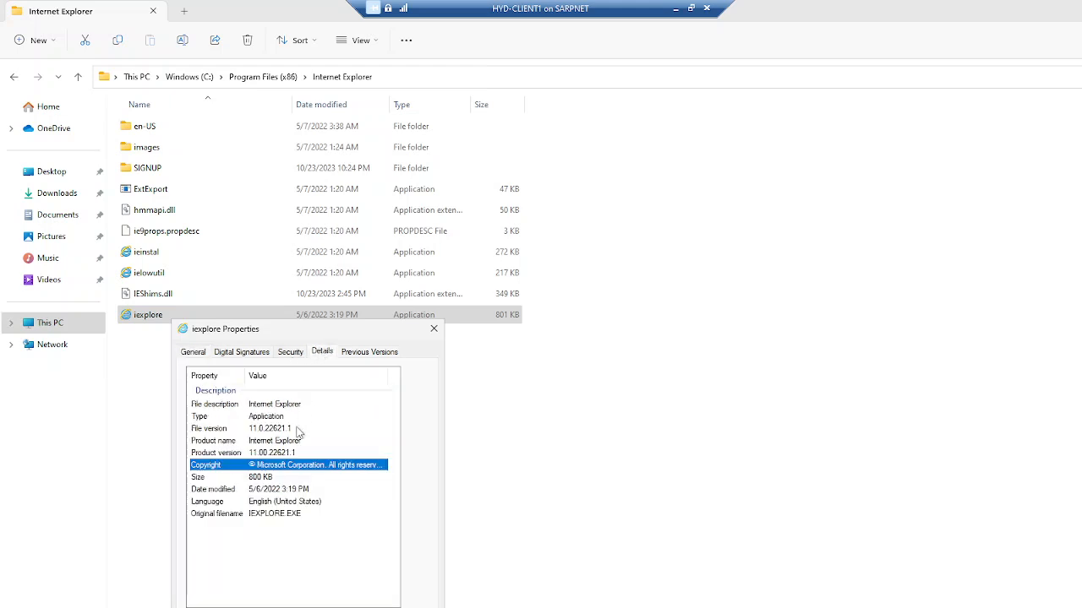
pyautogui.click(304, 455)
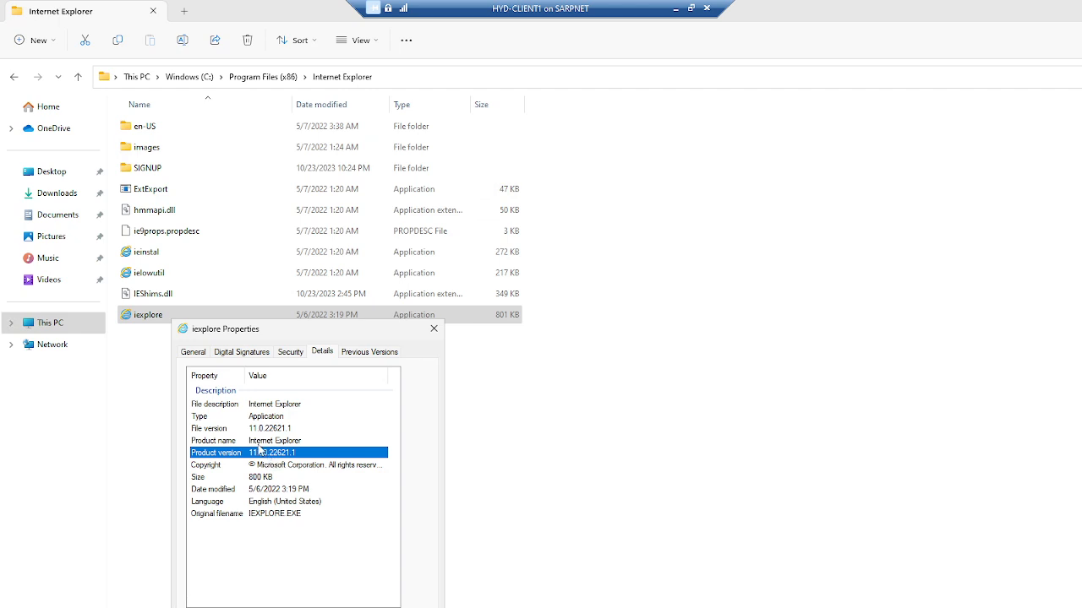
pyautogui.click(277, 431)
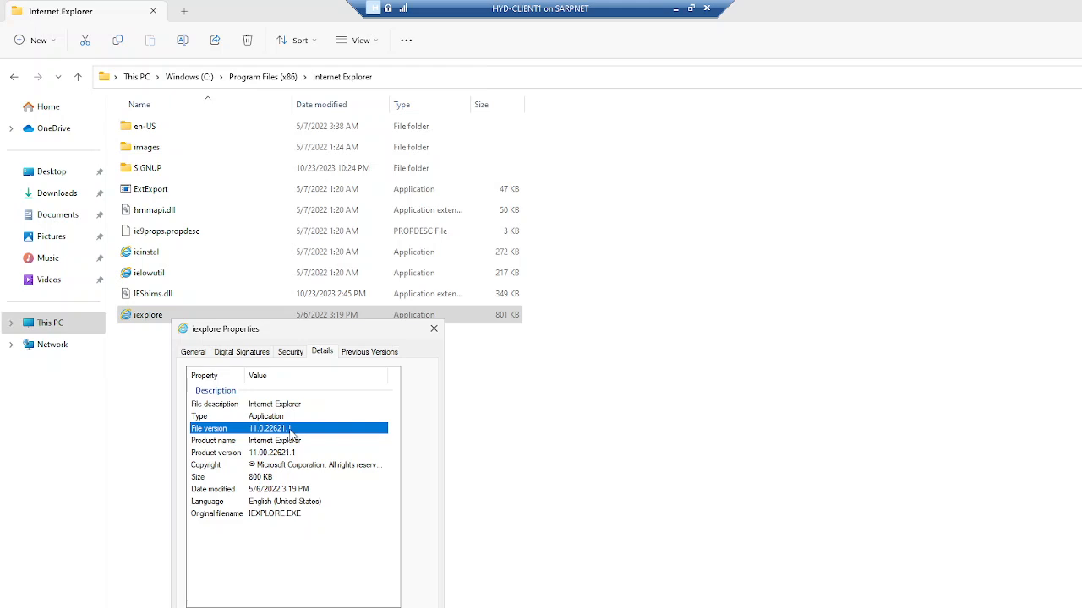
pyautogui.click(436, 330)
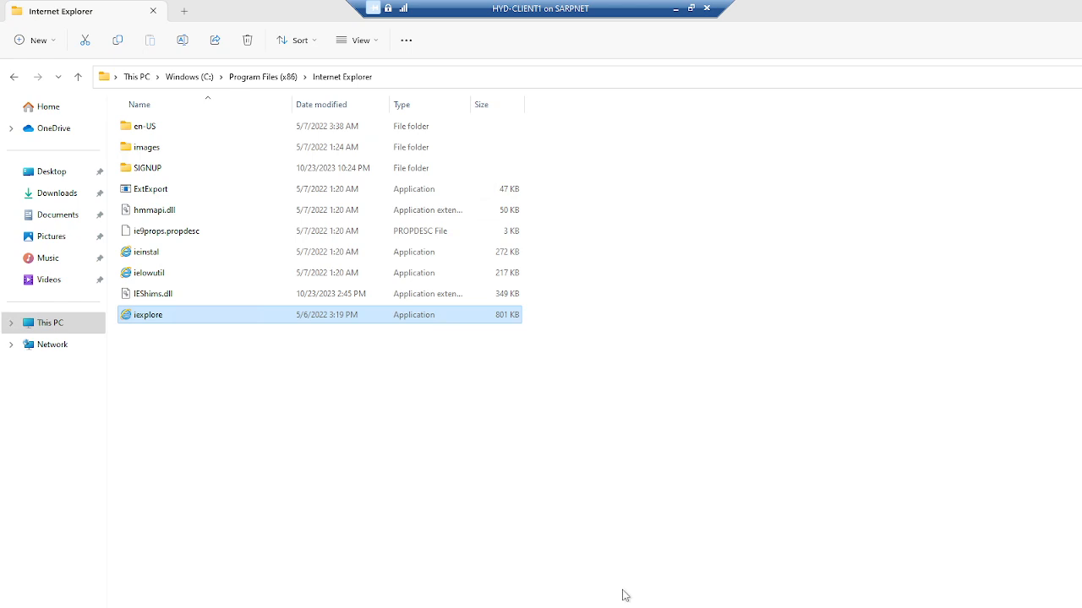
# Go back from the Internet Explorer folder to the This PC overview.
pyautogui.click(12, 77)
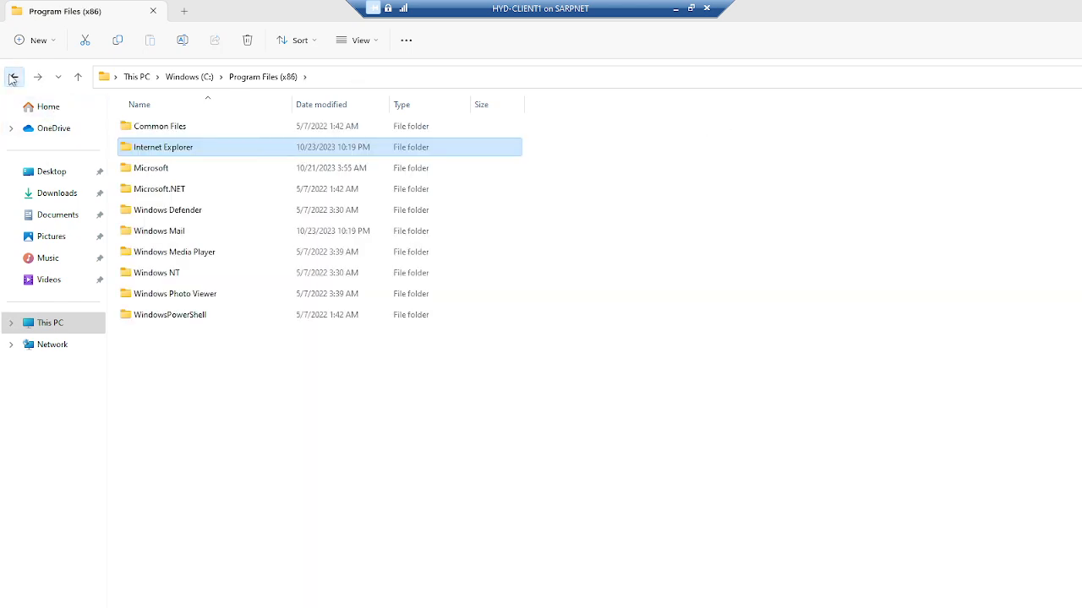
pyautogui.click(13, 77)
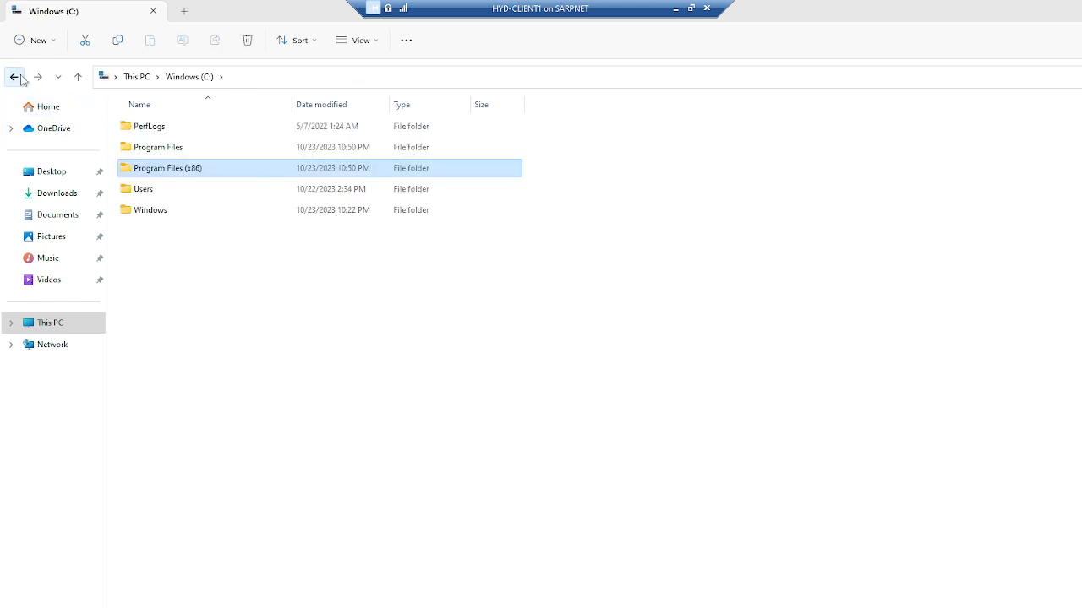
pyautogui.click(14, 77)
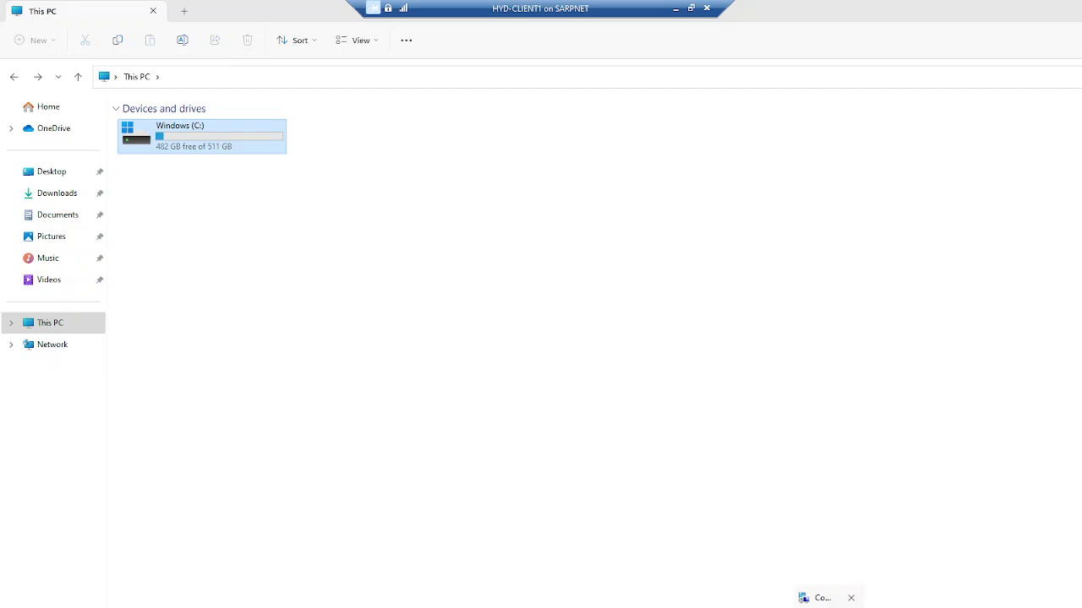
# Switch to Configuration Manager Properties, view the compliance report for 1.0 Internet Exp Baseline, and examine its evaluation time, baseline name and compliance state.
pyautogui.click(802, 599)
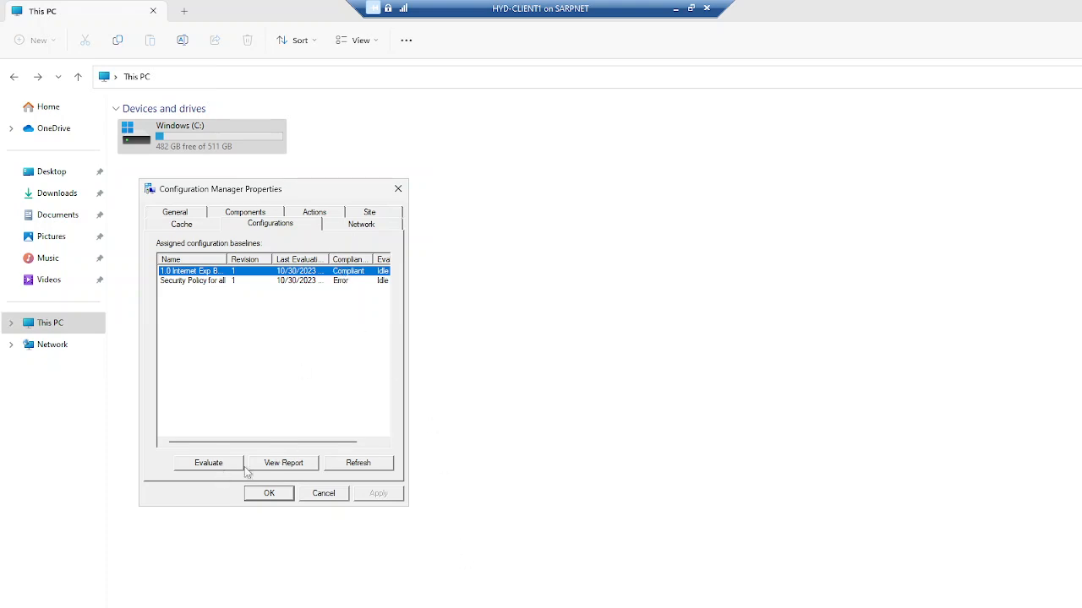
pyautogui.click(284, 463)
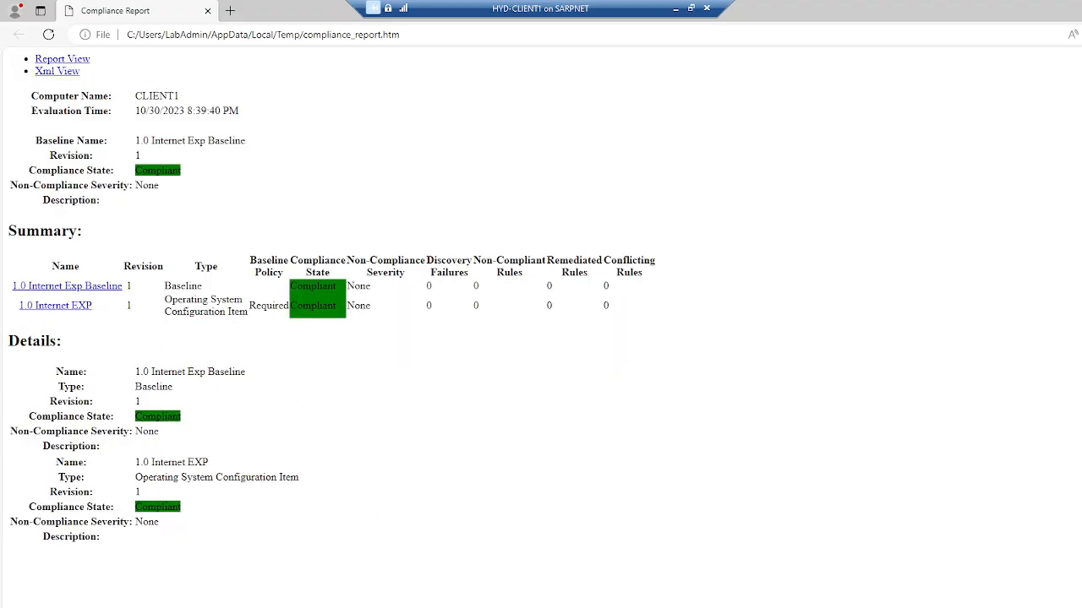
pyautogui.moveTo(136, 97); pyautogui.dragTo(137, 118)
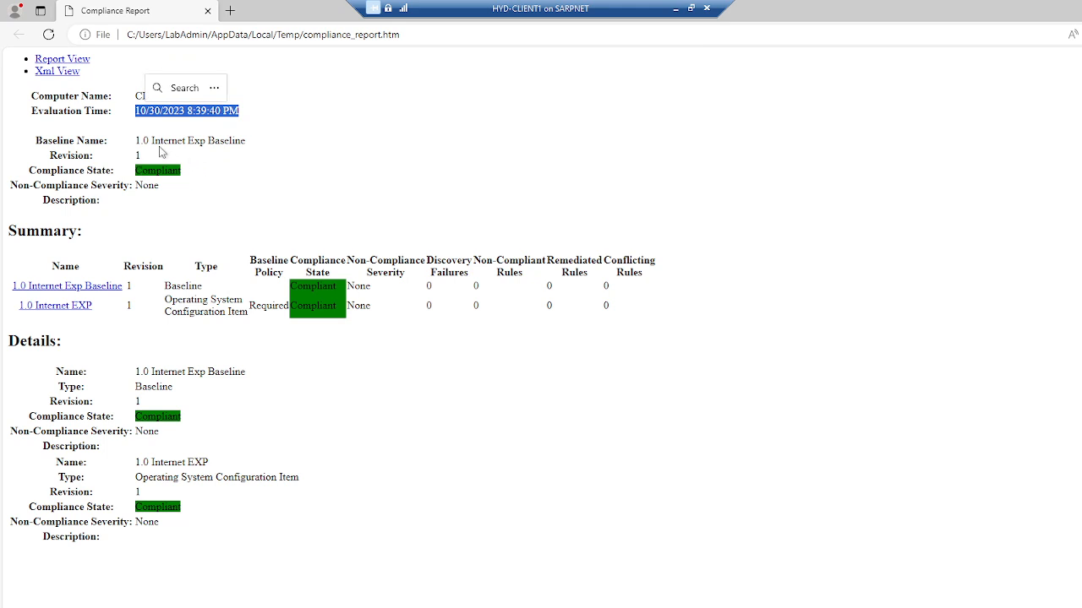
pyautogui.click(131, 148)
pyautogui.moveTo(131, 148); pyautogui.dragTo(251, 144)
pyautogui.click(213, 172)
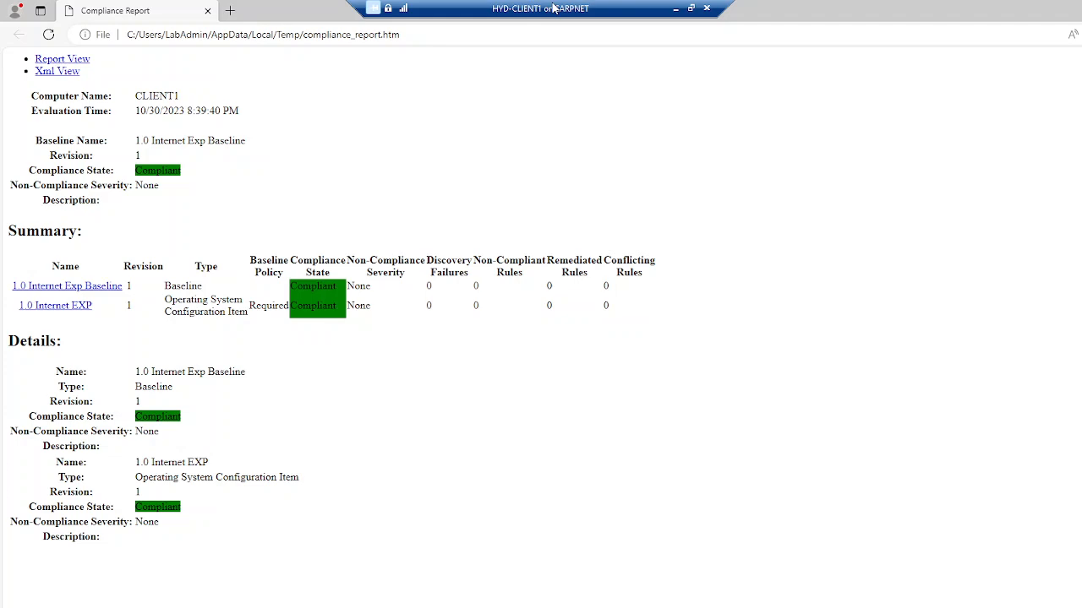
# Take the HYD-CLIENT1 virtual machine connection out of full screen and move its window aside to expose the HYD-CM1 console behind it.
pyautogui.doubleClick(553, 5)
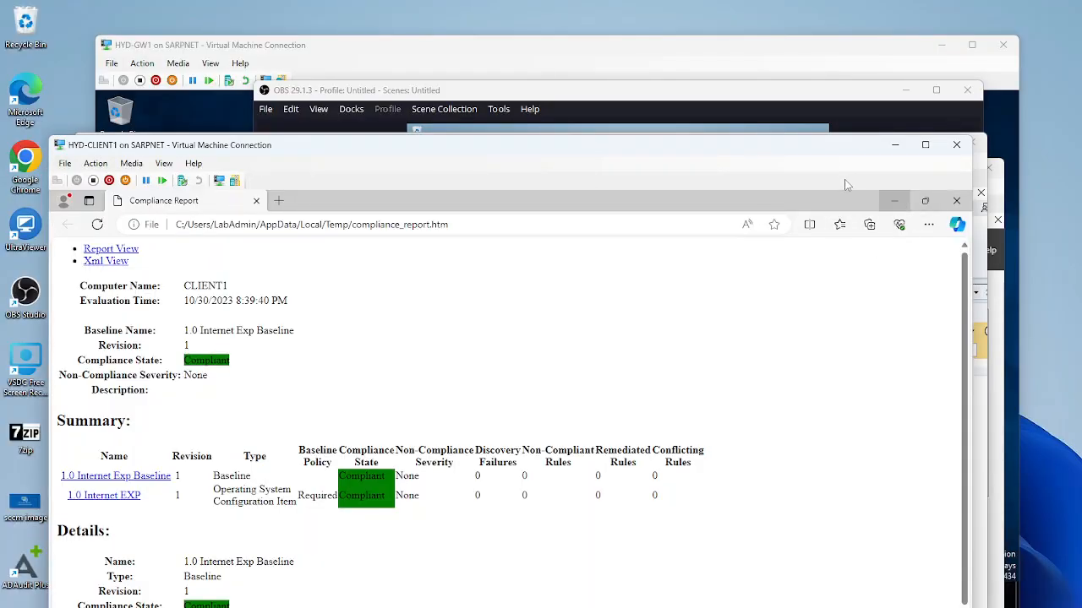
pyautogui.moveTo(823, 153); pyautogui.dragTo(937, 91)
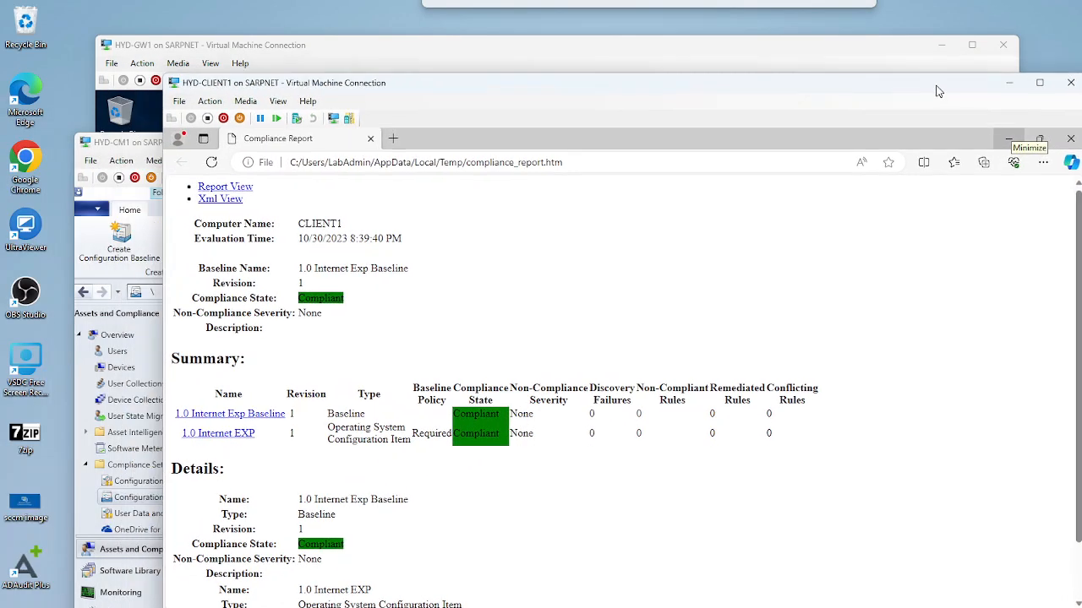